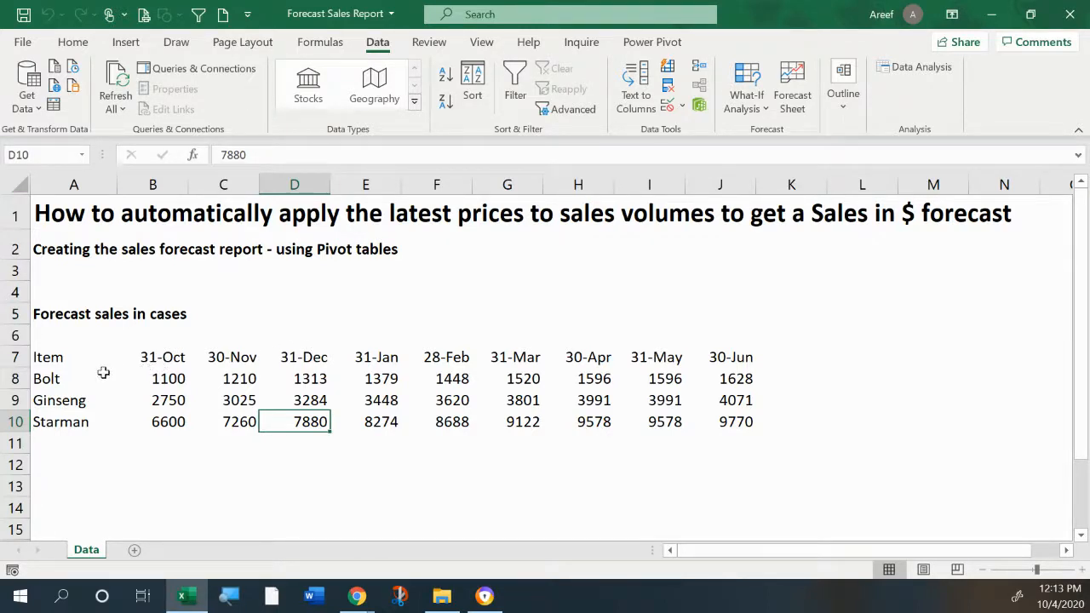
pyautogui.click(170, 377)
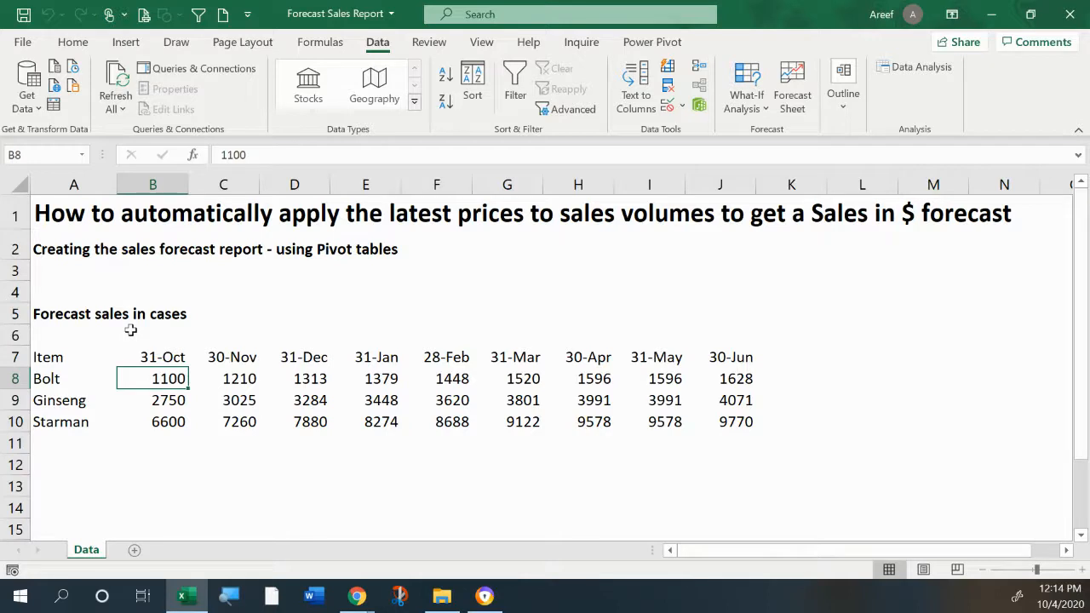
pyautogui.click(73, 338)
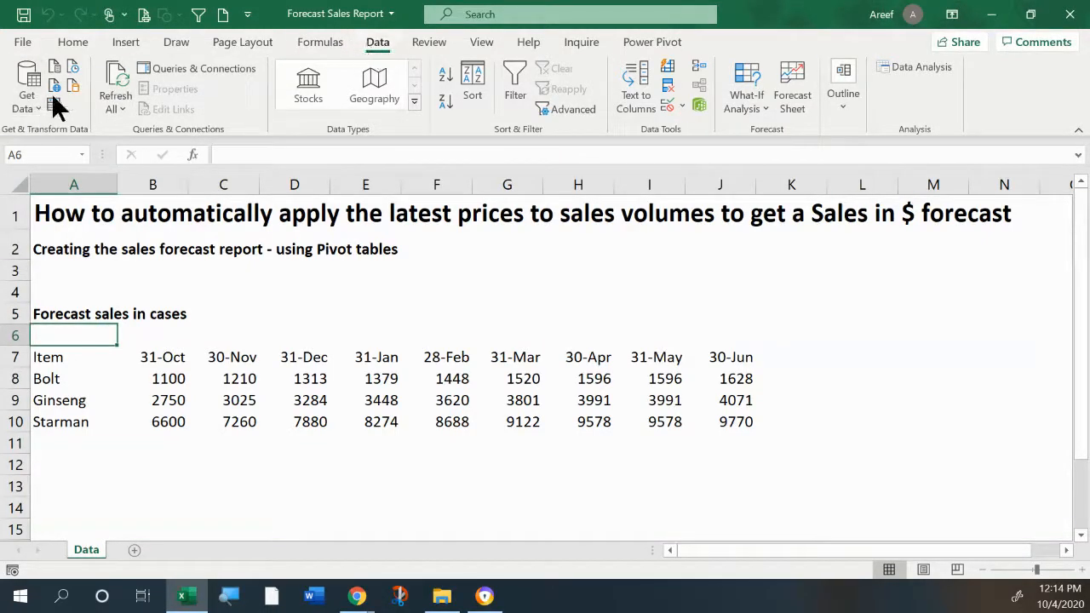
# Start a text/CSV data import and browse to the Sales forecasting folder on the Desktop
pyautogui.click(23, 106)
pyautogui.moveTo(59, 142)
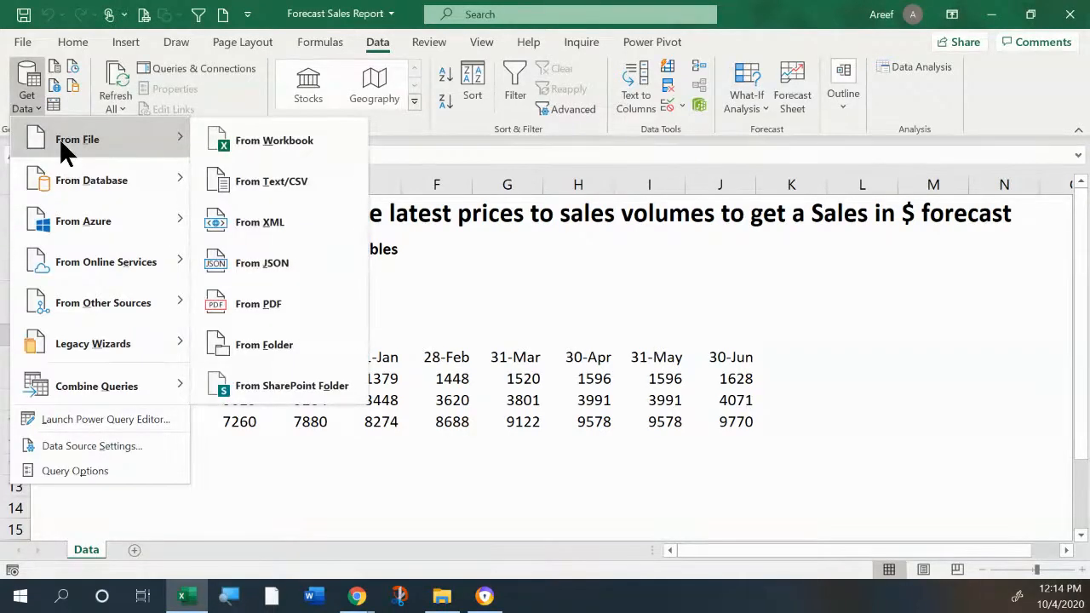
pyautogui.click(256, 181)
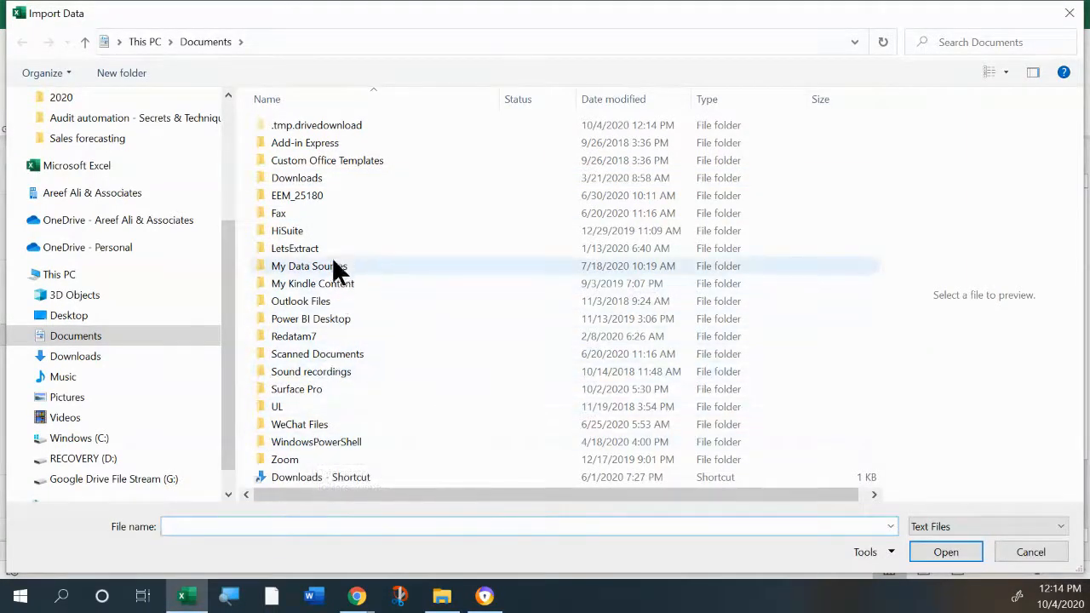
pyautogui.click(315, 100)
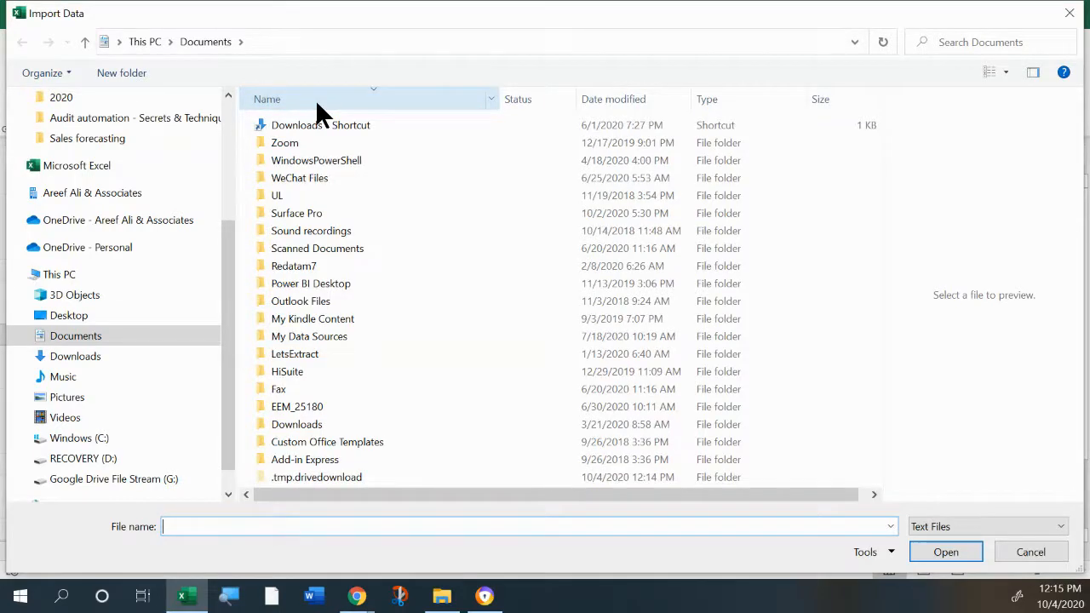
pyautogui.click(314, 99)
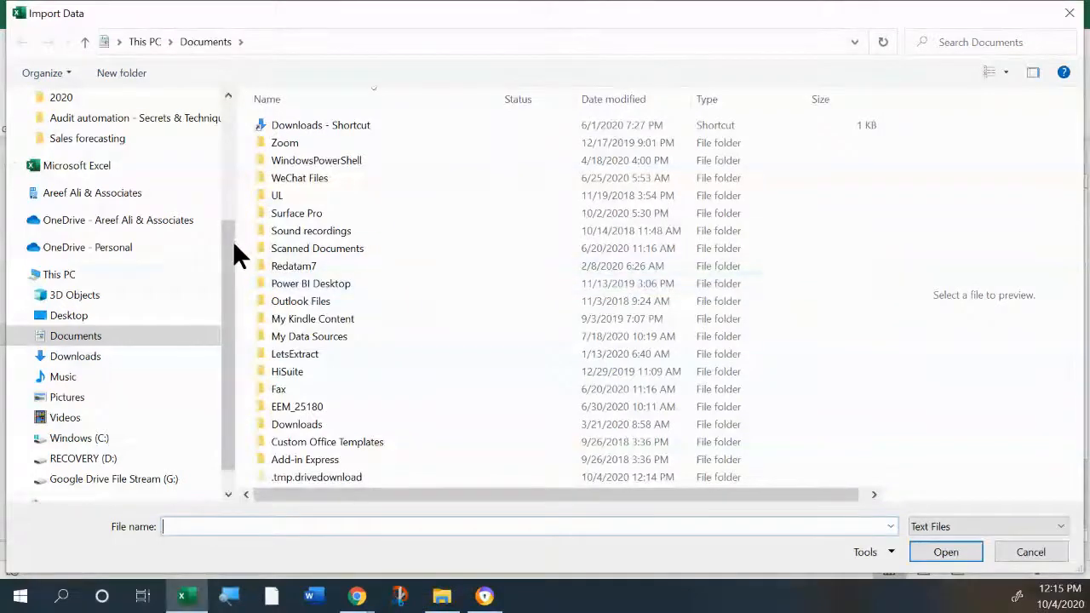
pyautogui.scroll(4, 85, 153)
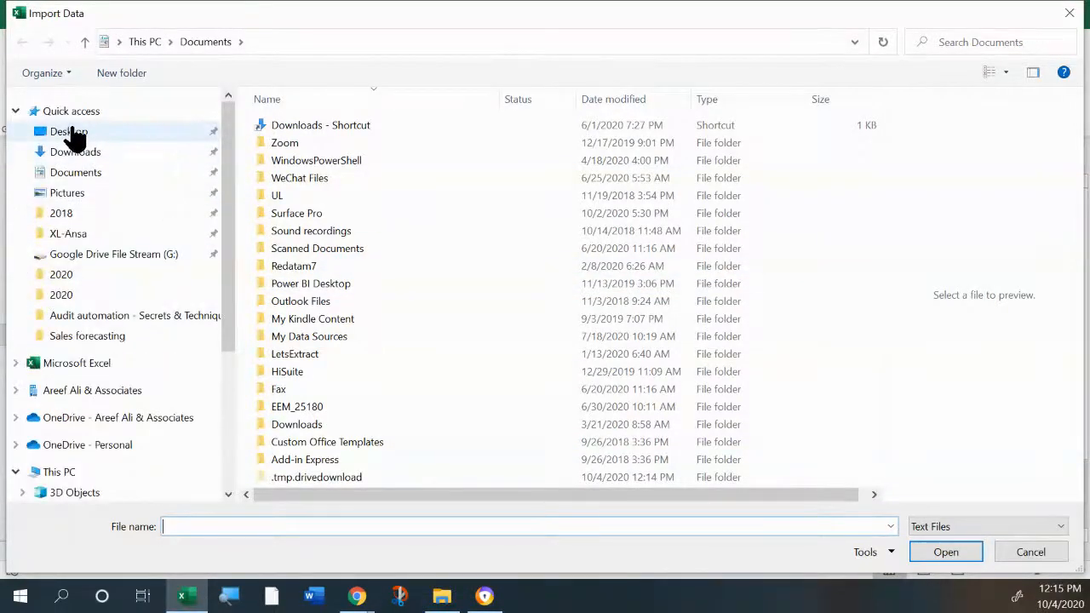
pyautogui.click(73, 135)
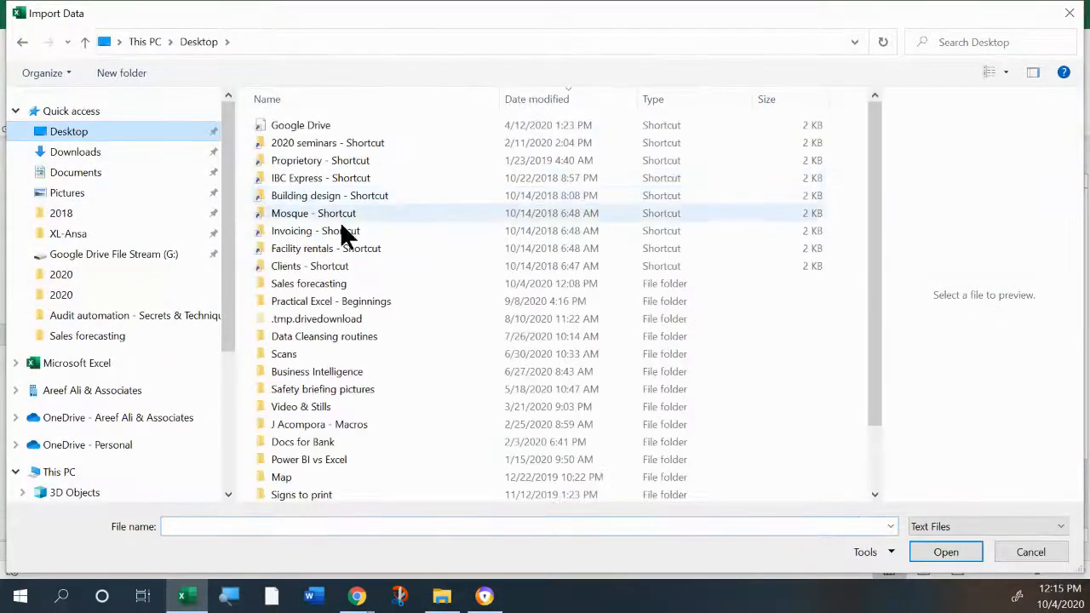
pyautogui.doubleClick(303, 285)
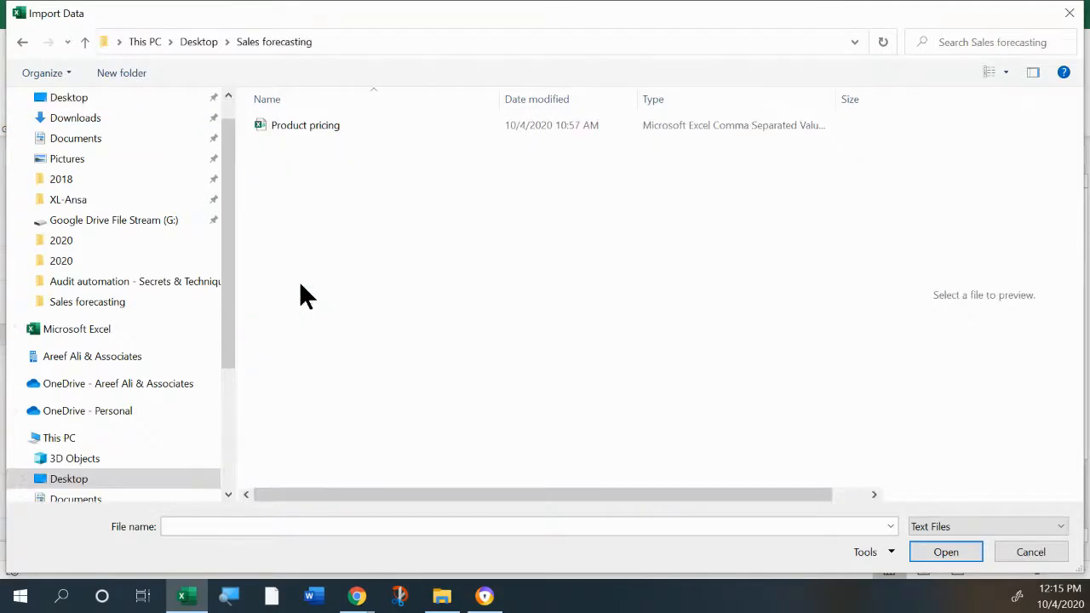
# Import the Product pricing CSV file and open its data for transformation in the Power Query Editor
pyautogui.click(308, 128)
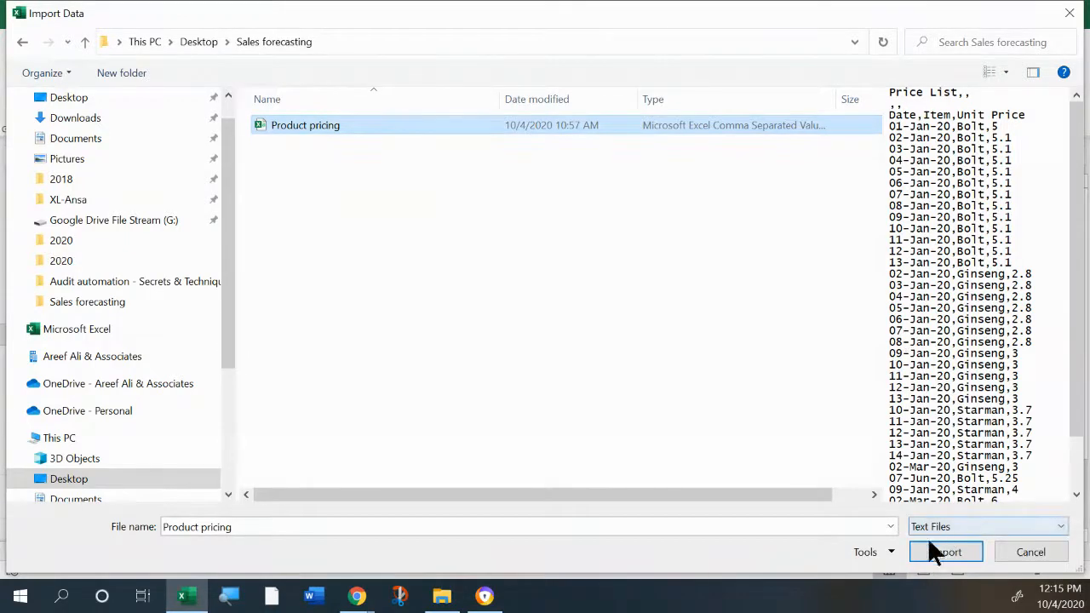
pyautogui.click(946, 551)
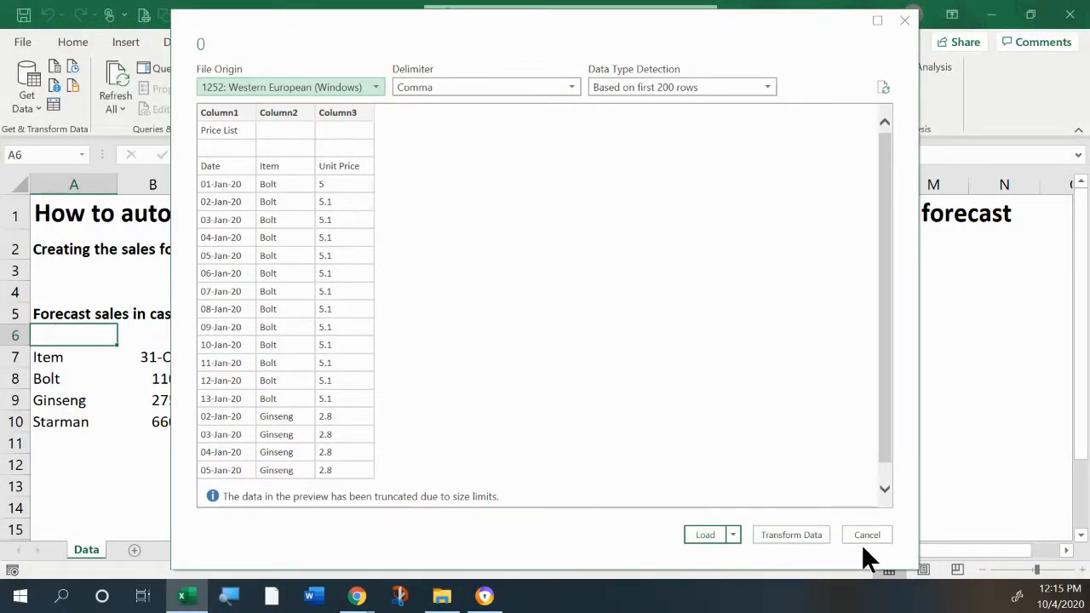
pyautogui.click(791, 533)
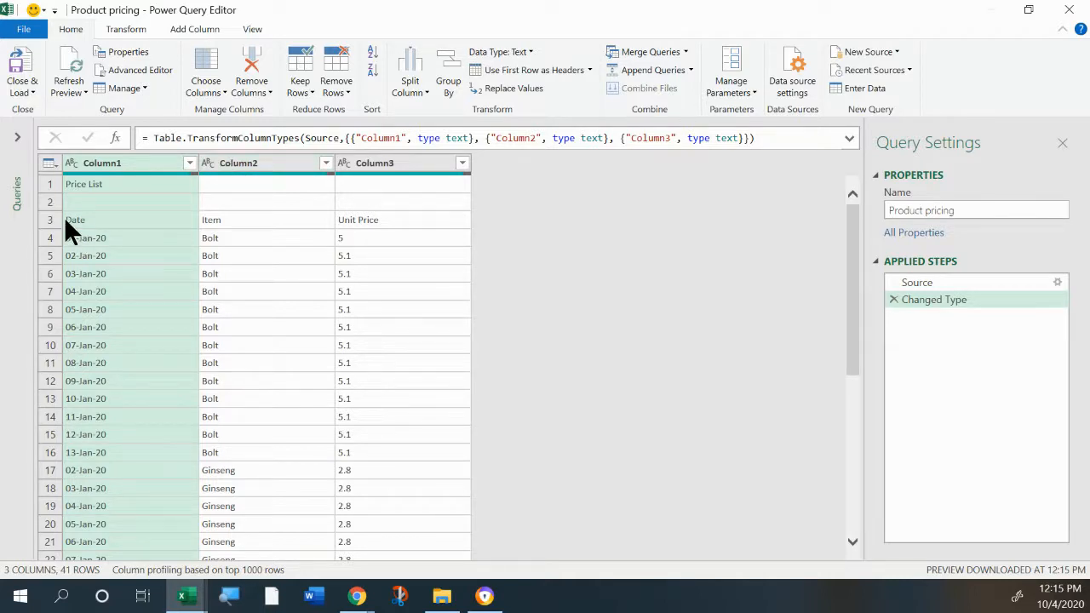
# Remove the top 2 rows of the price table and use the first remaining row as headers
pyautogui.click(48, 164)
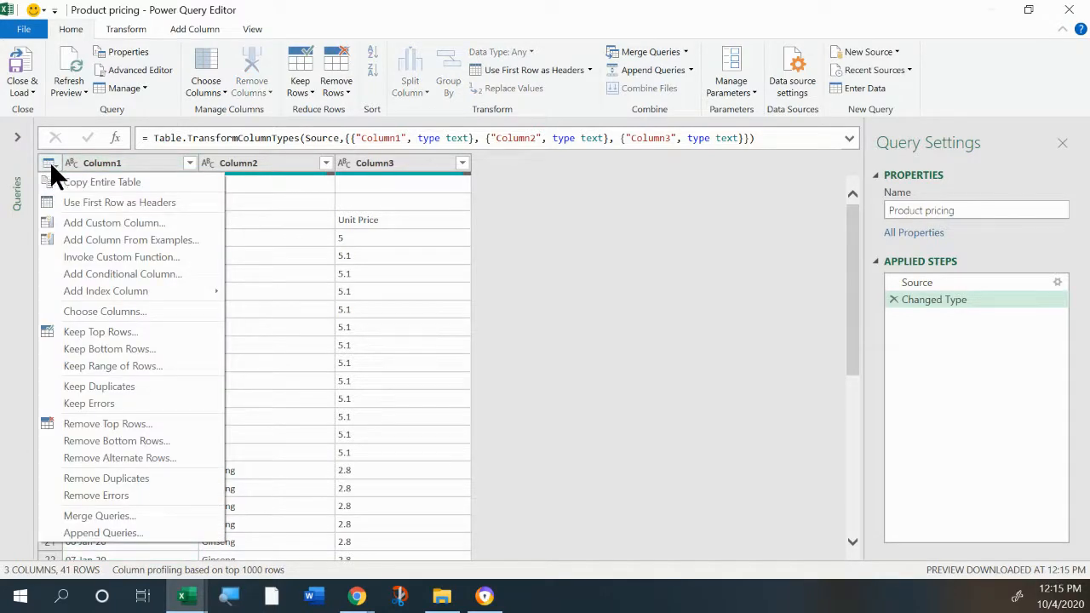
pyautogui.click(127, 424)
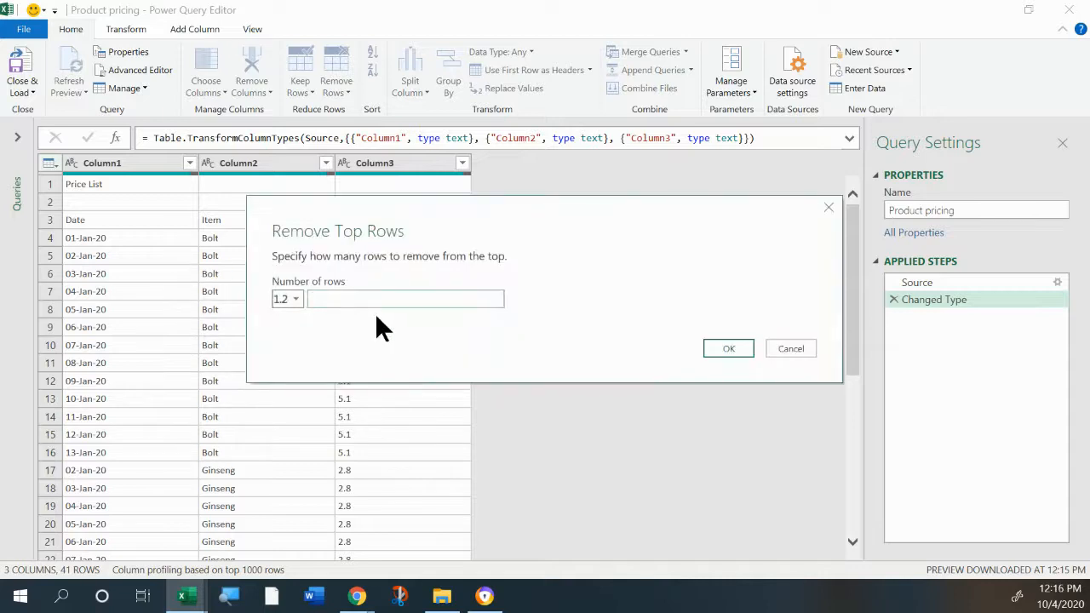
pyautogui.write('2')
pyautogui.press('Return')
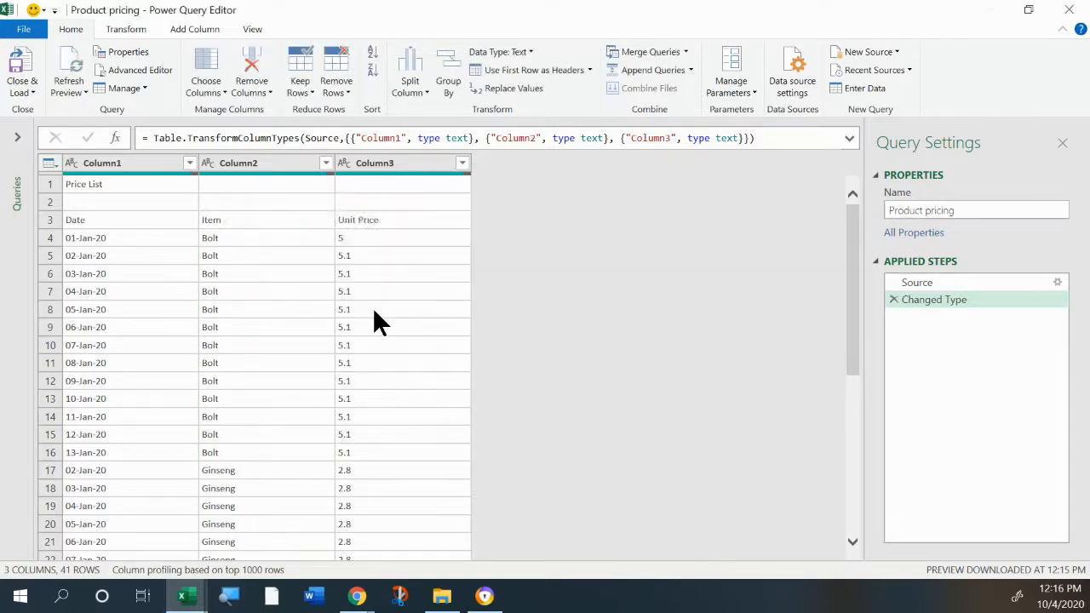
pyautogui.click(48, 165)
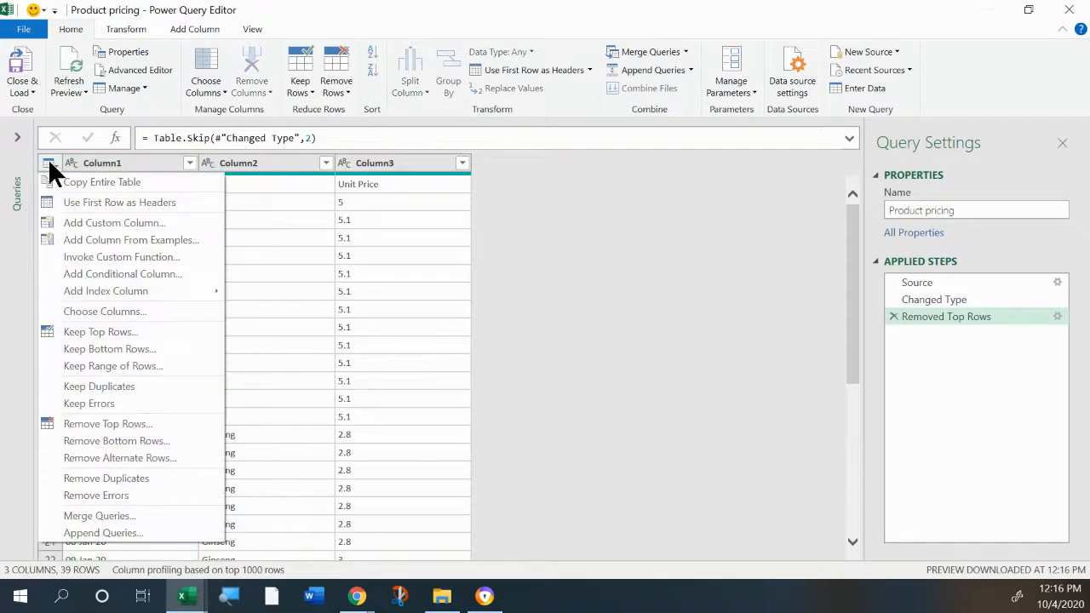
pyautogui.click(94, 205)
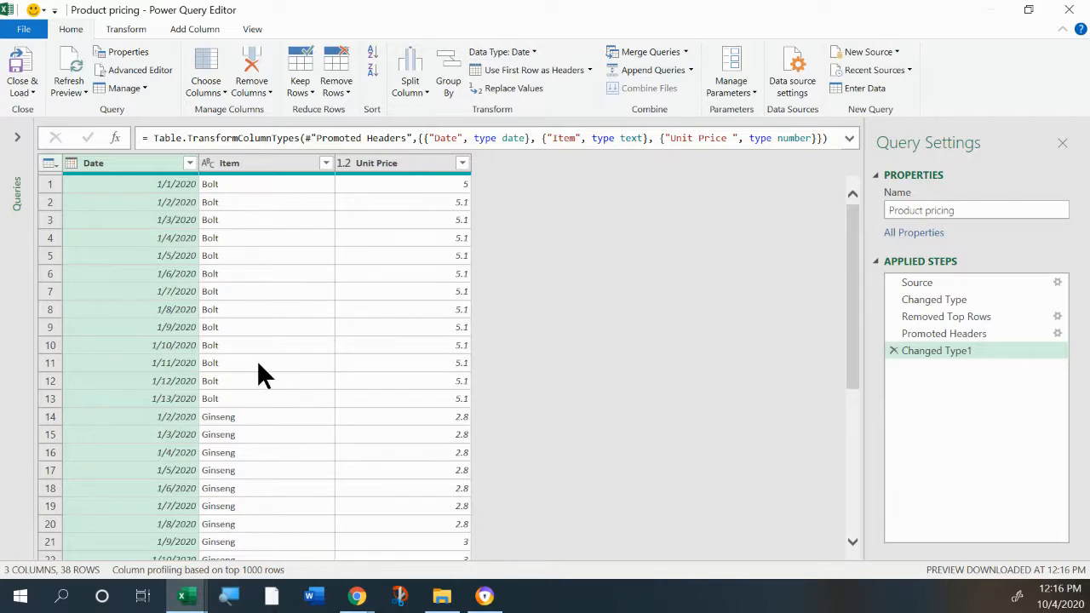
# Sort the price table by Item ascending and, within each item, by Date descending
pyautogui.click(325, 162)
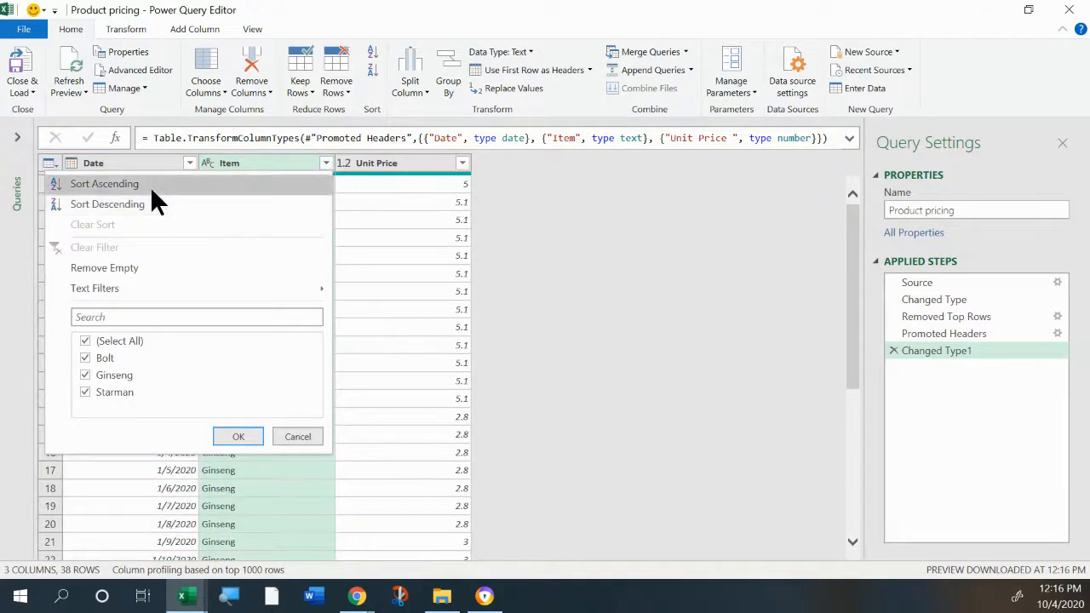
pyautogui.click(152, 185)
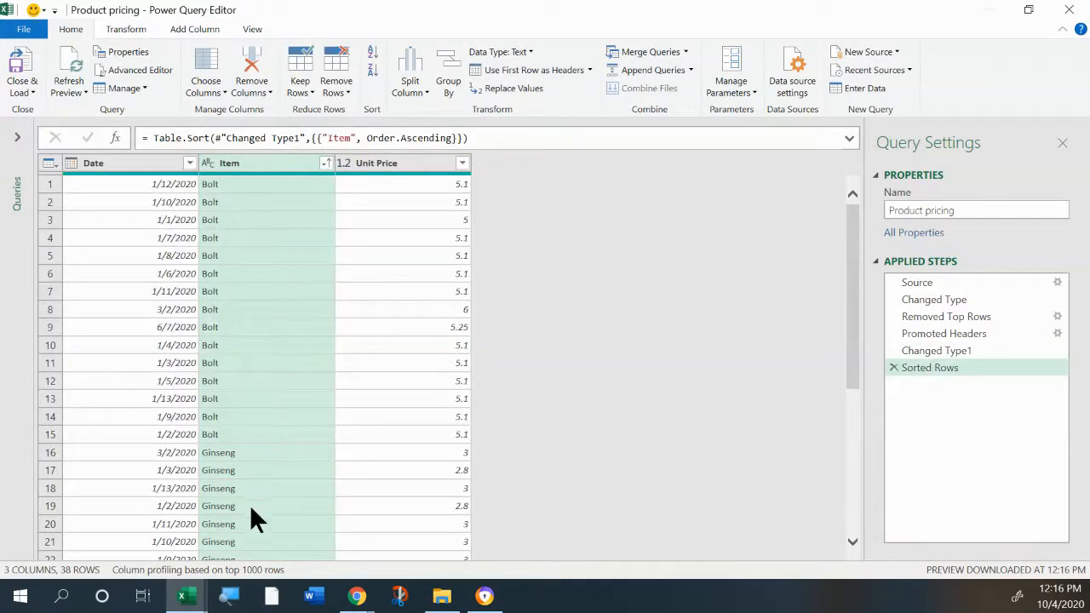
pyautogui.click(188, 162)
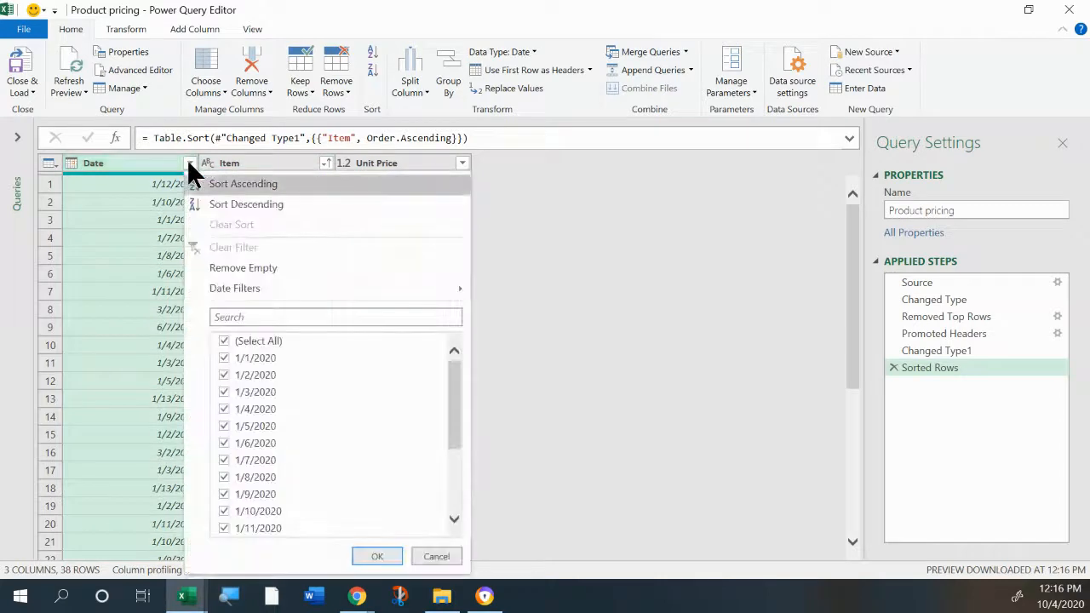
pyautogui.click(217, 209)
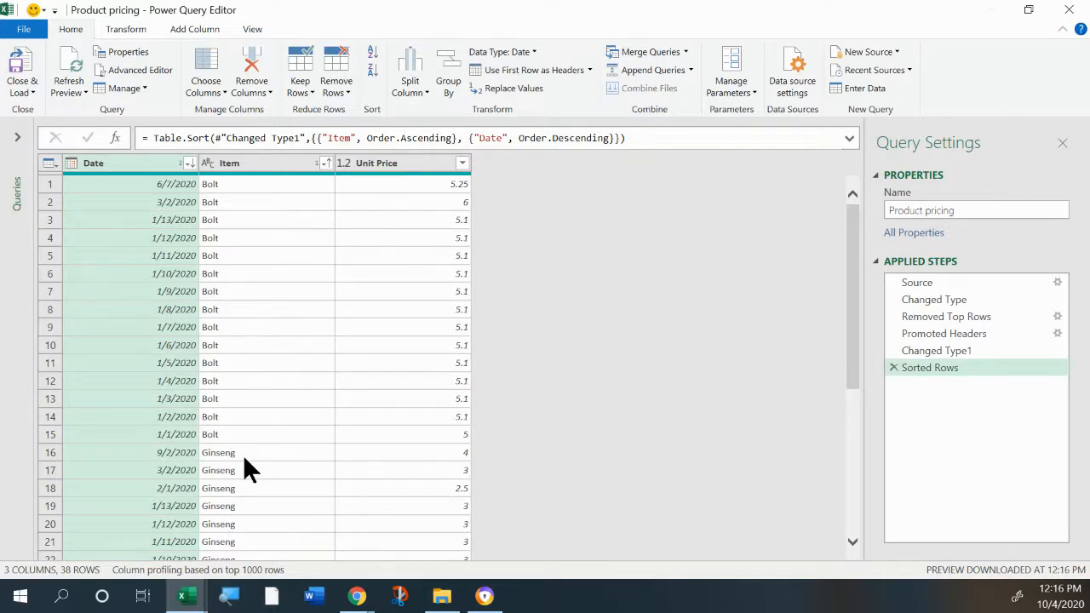
pyautogui.scroll(-5, 184, 451)
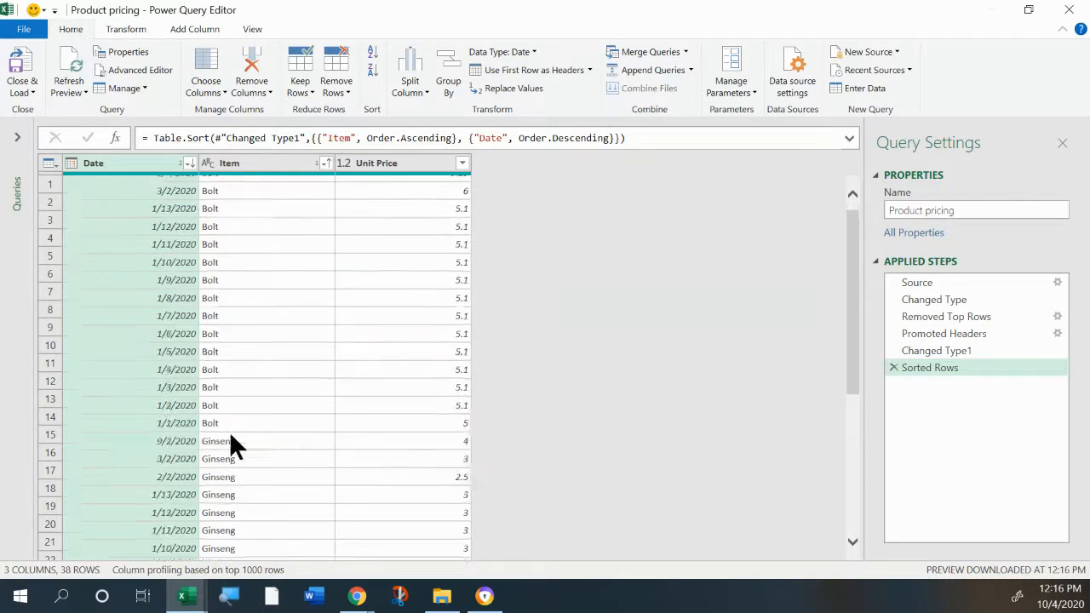
pyautogui.scroll(5, 231, 436)
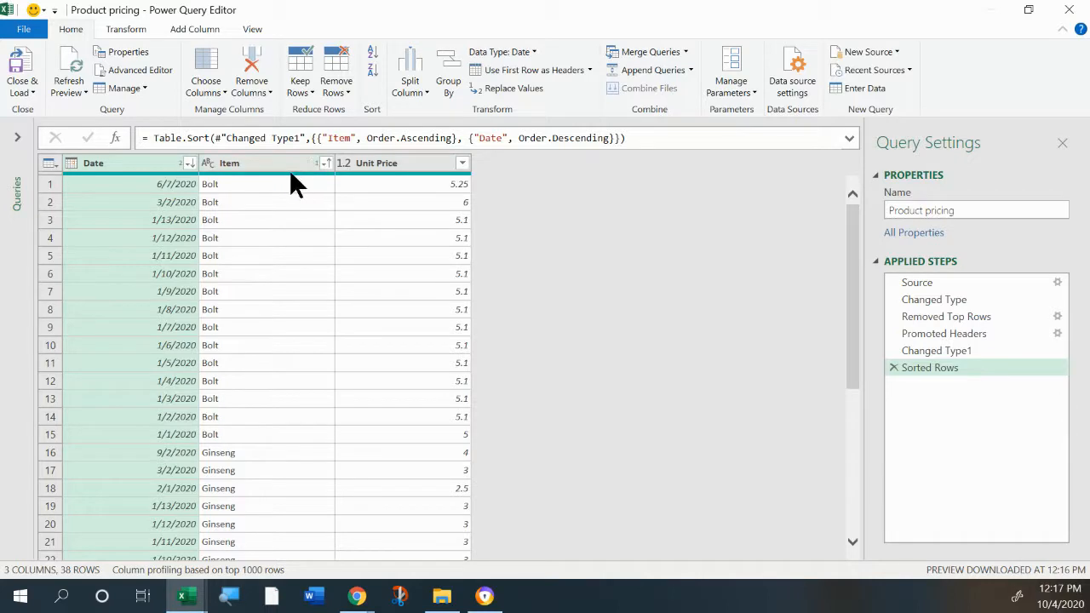
# Add an index column starting from 1 to the sorted price table
pyautogui.moveTo(286, 170)
pyautogui.click(201, 31)
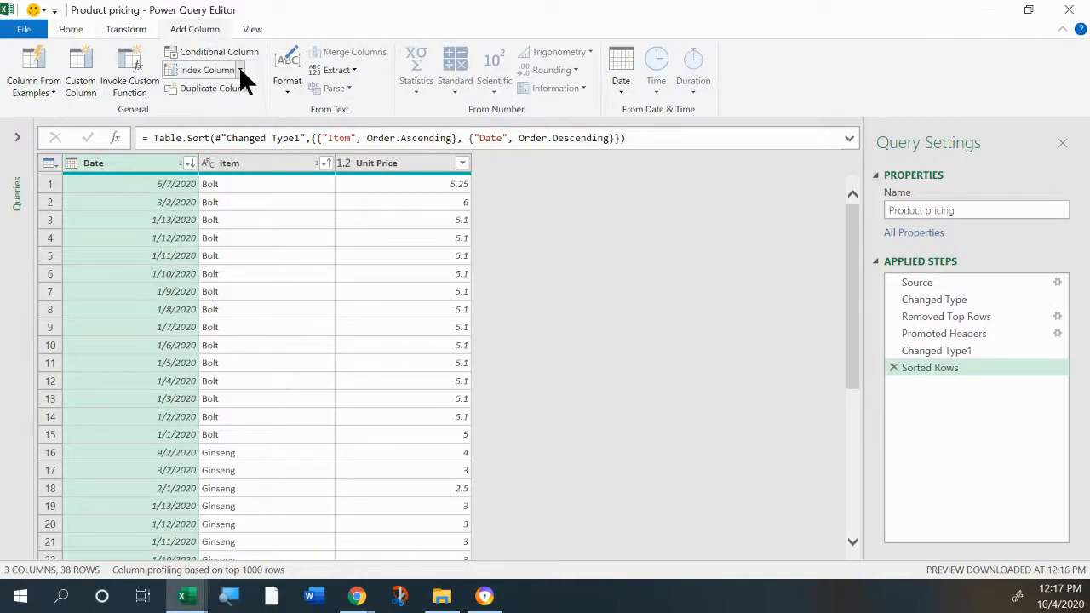
pyautogui.click(239, 71)
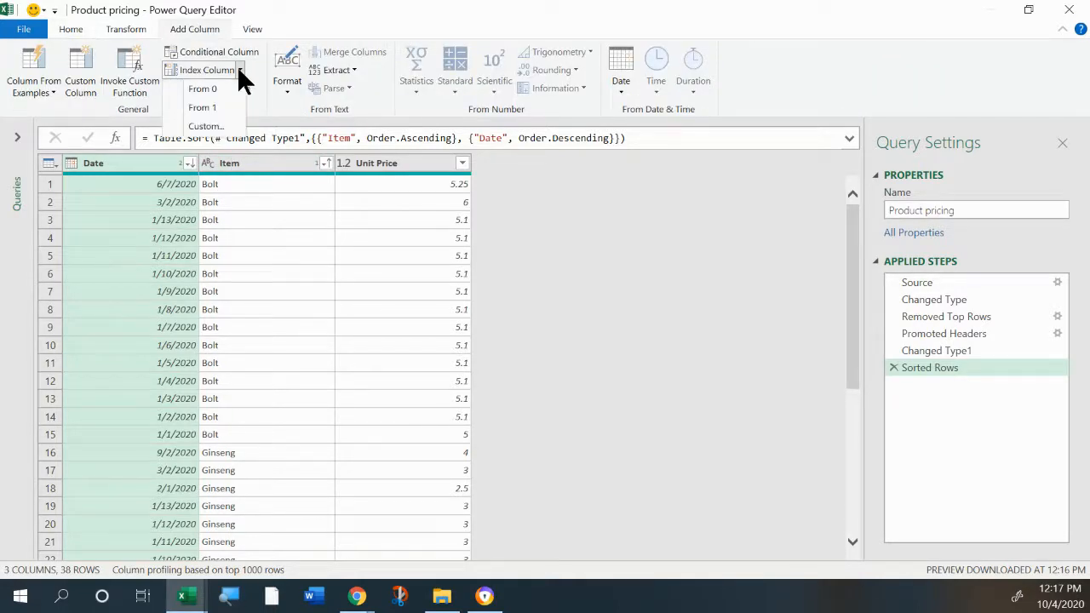
pyautogui.click(202, 108)
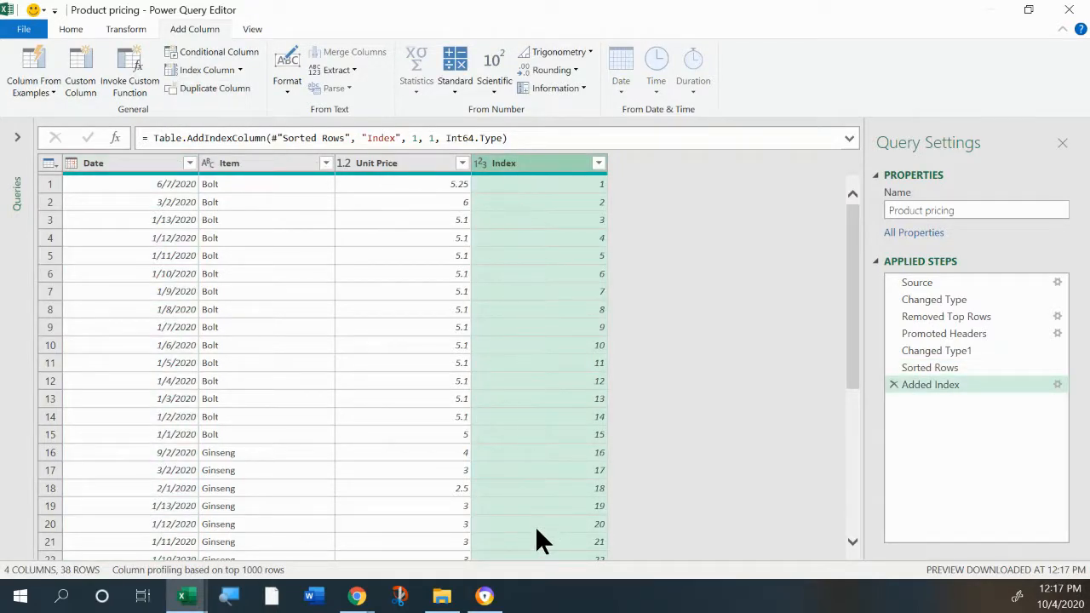
pyautogui.scroll(-5, 516, 358)
pyautogui.scroll(5, 516, 358)
# Remove duplicates based on the Item column and keep only the Item and Unit Price columns
pyautogui.rightClick(228, 166)
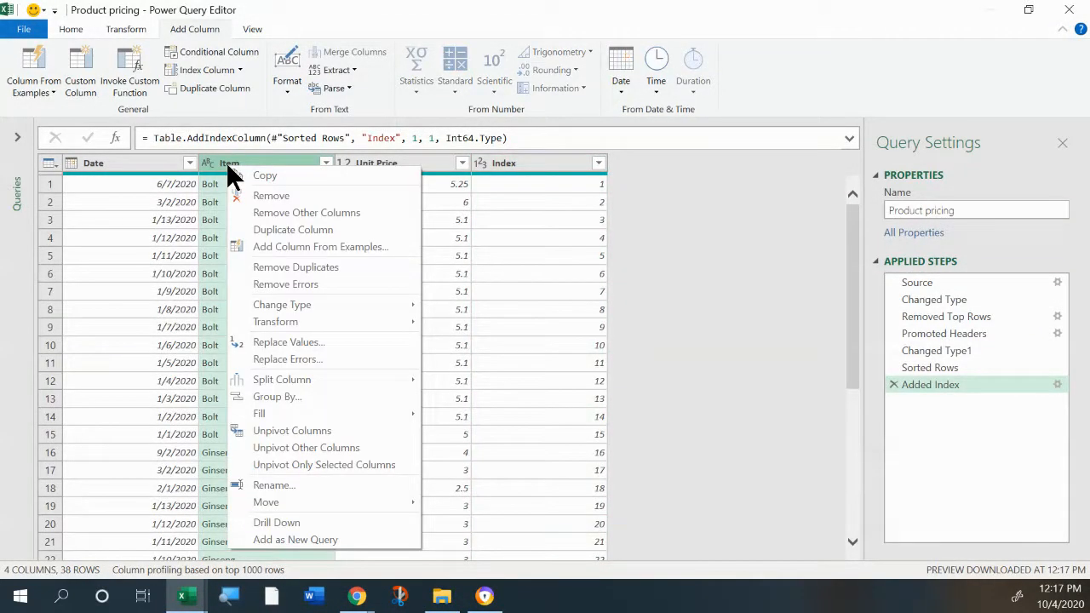
pyautogui.click(289, 271)
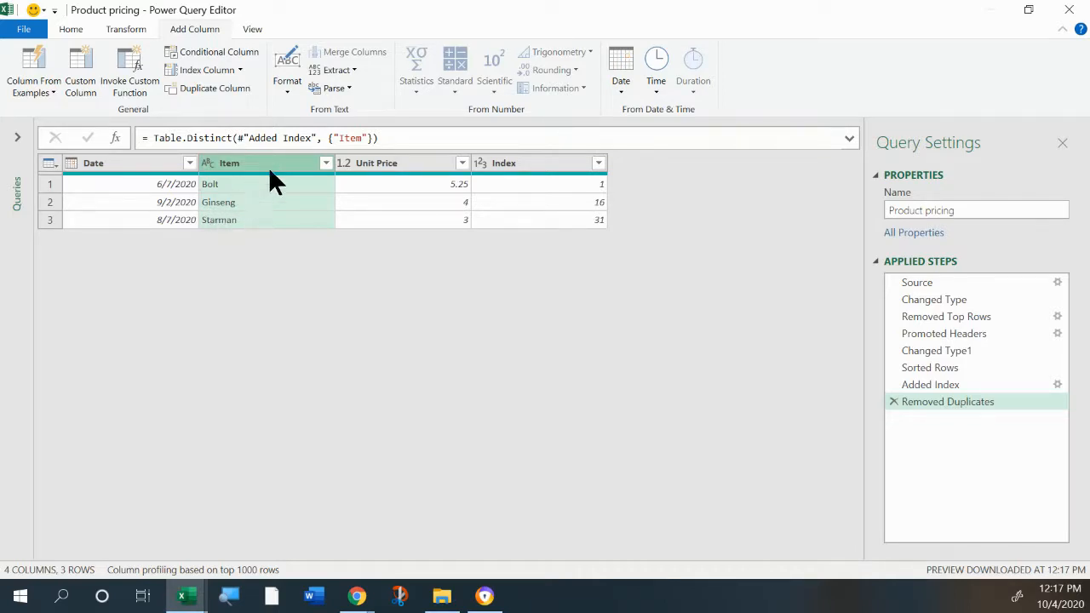
pyautogui.keyDown('ctrl'); pyautogui.click(381, 163); pyautogui.keyUp('ctrl')
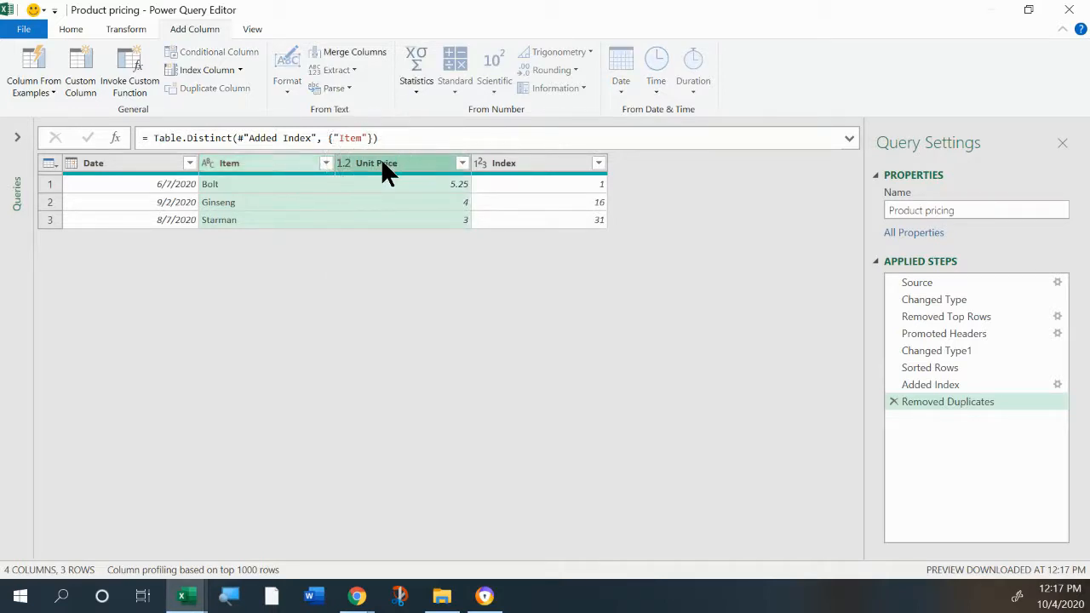
pyautogui.rightClick(250, 163)
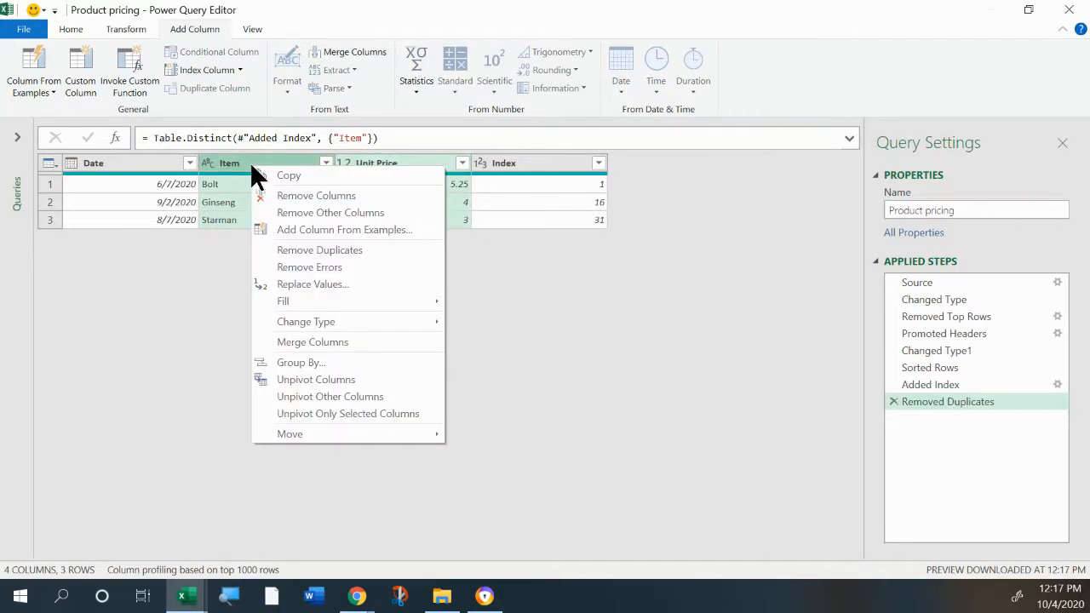
pyautogui.click(305, 206)
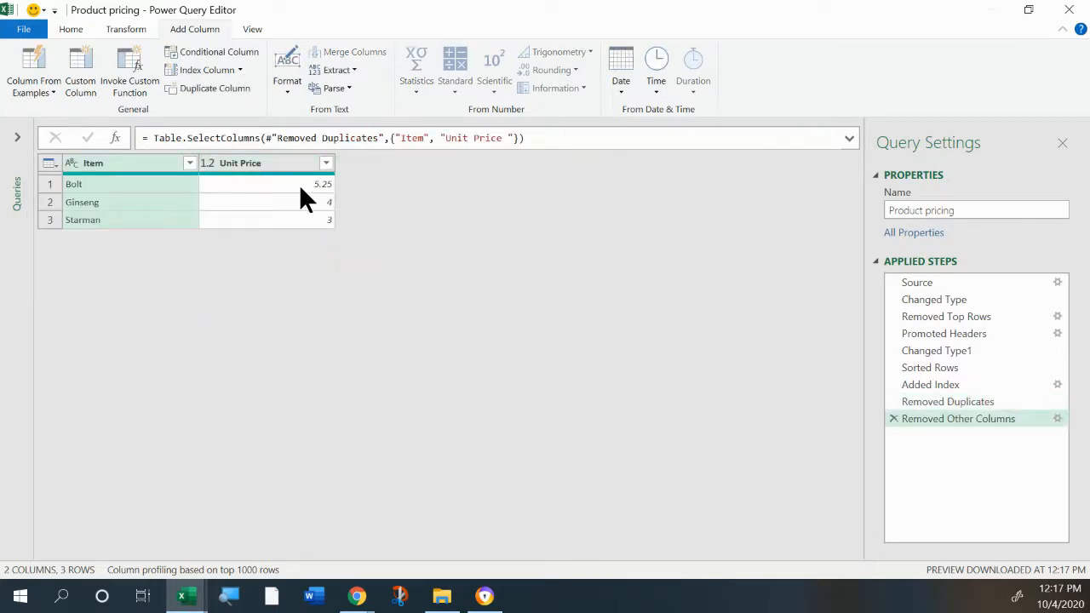
# Rename the Product pricing query as "Latest prices"
pyautogui.click(962, 209)
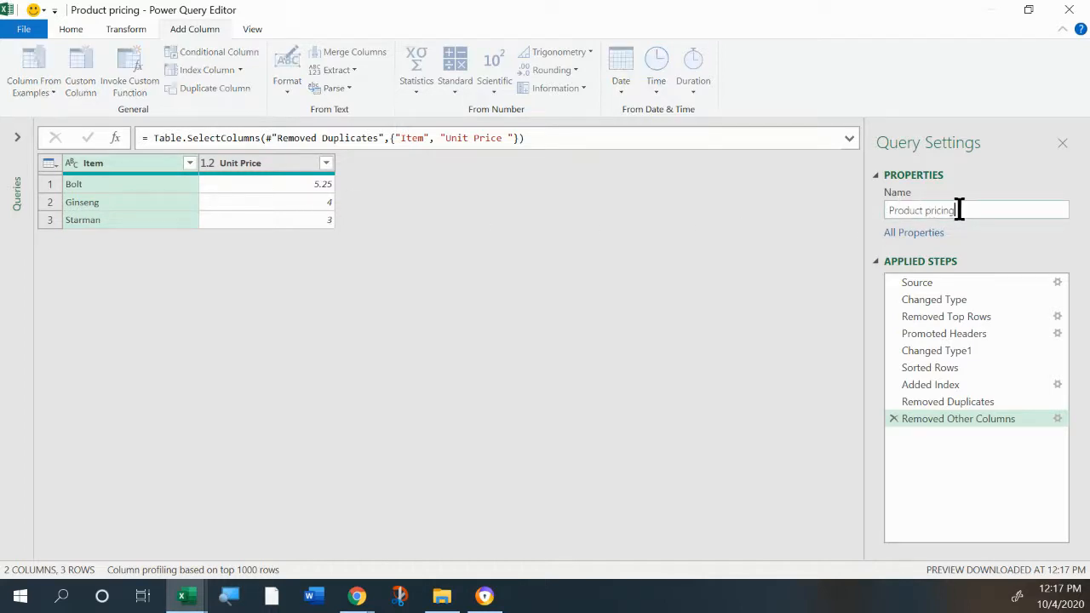
pyautogui.moveTo(965, 209); pyautogui.dragTo(827, 205)
pyautogui.write('Latest prices')
pyautogui.press('Tab')
# Close the query editor and load the Latest prices query to the workbook as a connection only
pyautogui.click(71, 32)
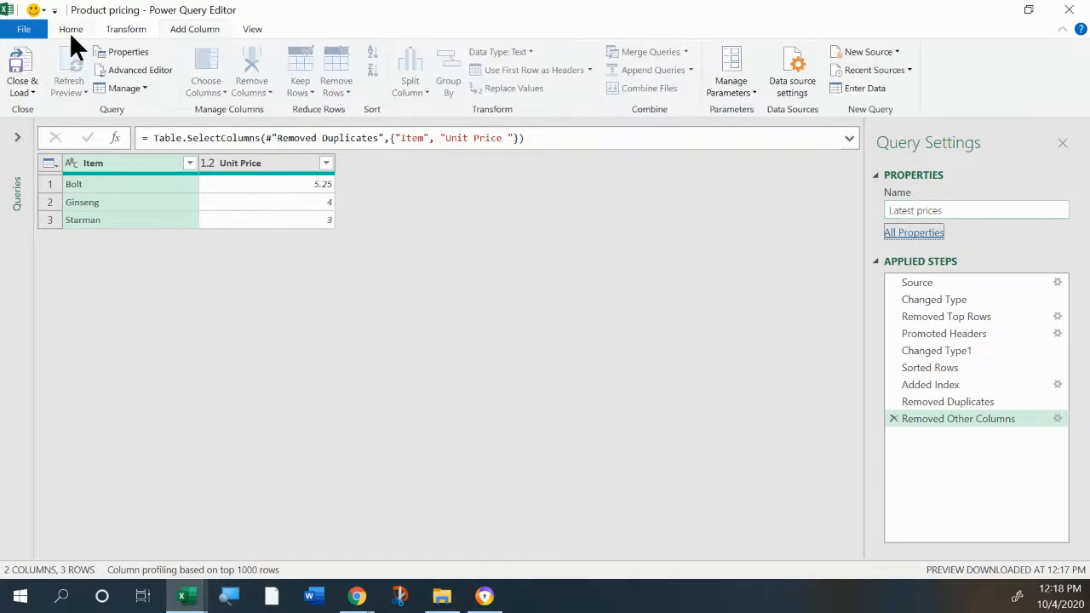
pyautogui.click(29, 94)
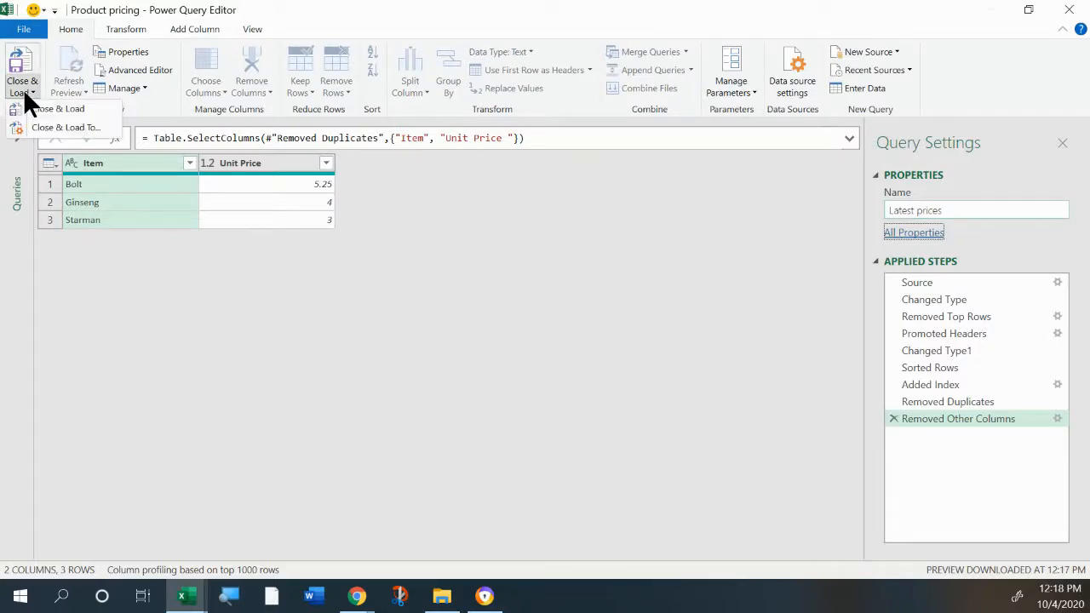
pyautogui.click(43, 122)
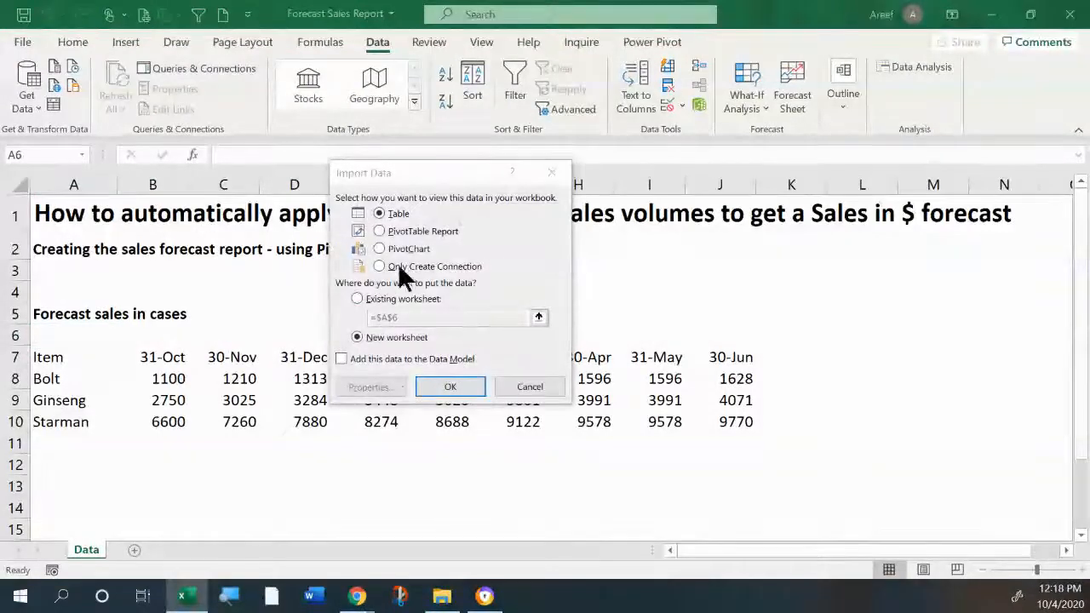
pyautogui.click(389, 267)
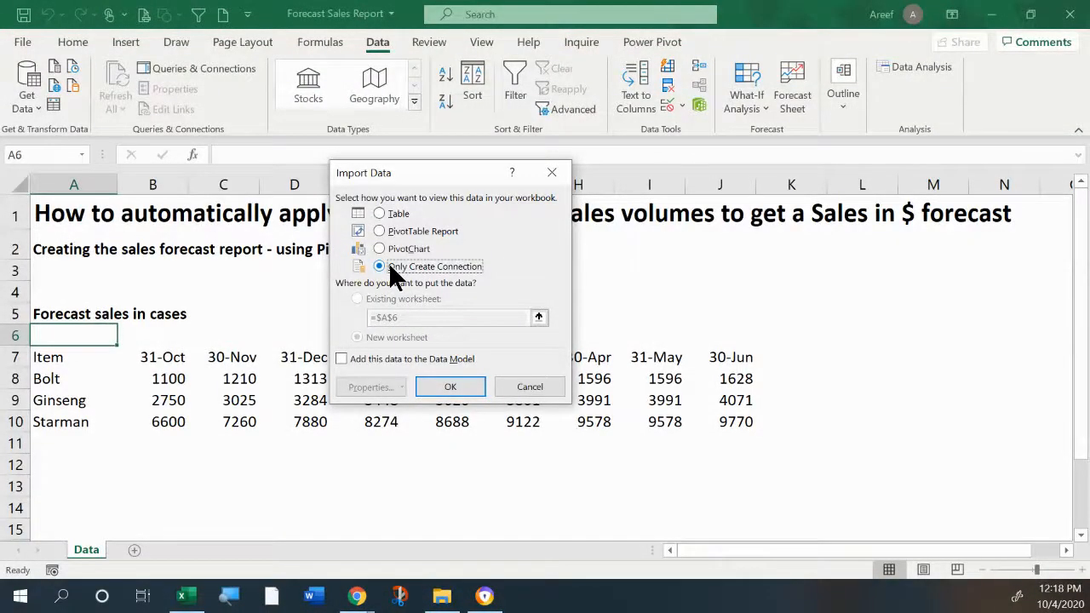
pyautogui.click(450, 389)
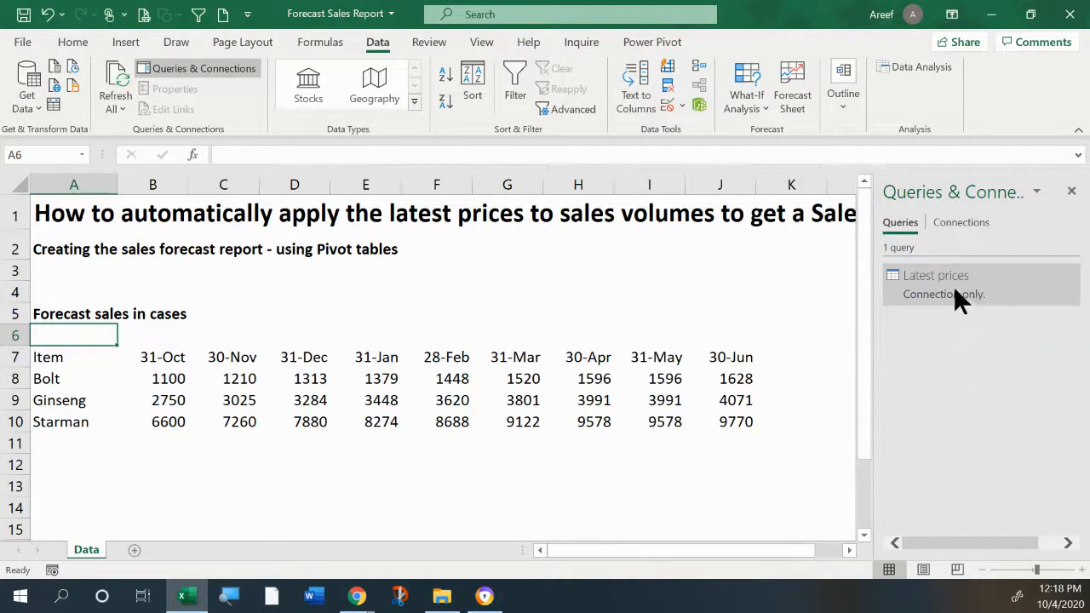
pyautogui.moveTo(955, 304)
# Convert the forecast sales range A7:J10 into a table with headers and bring it into Power Query
pyautogui.click(173, 378)
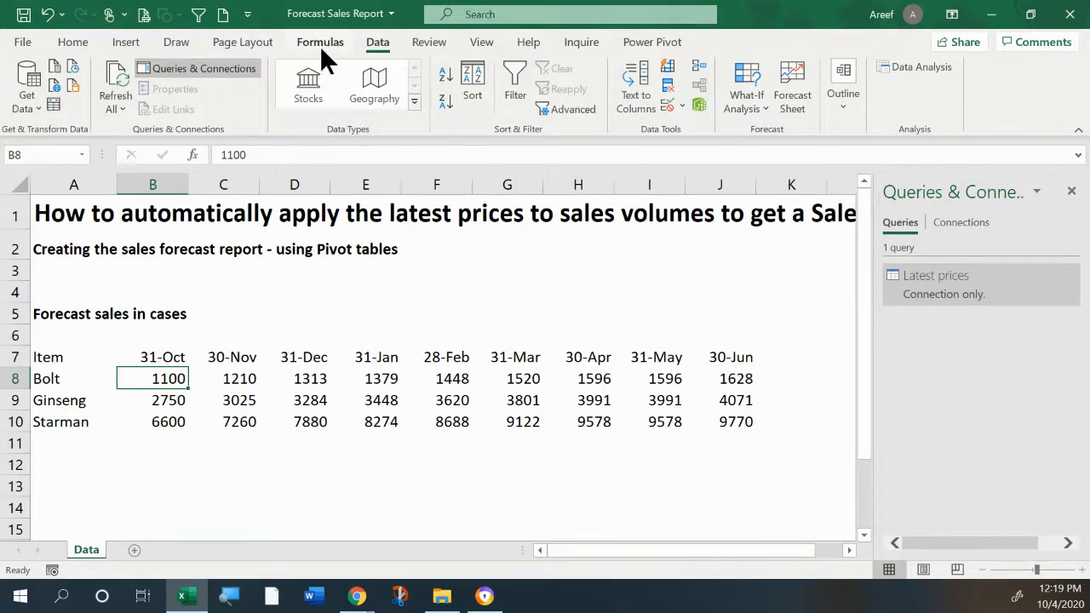
pyautogui.click(51, 103)
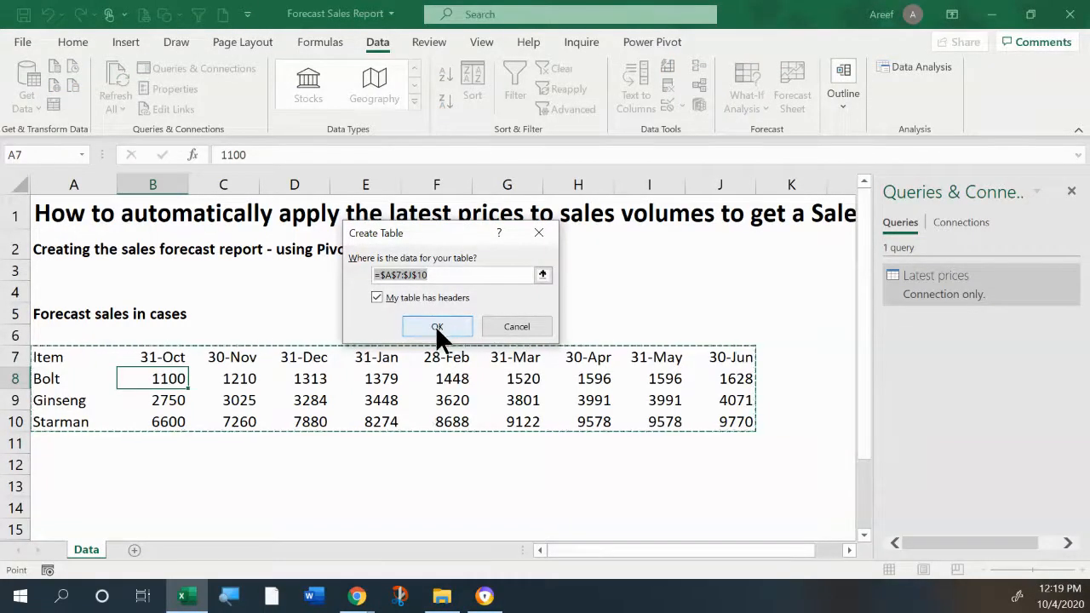
pyautogui.click(432, 327)
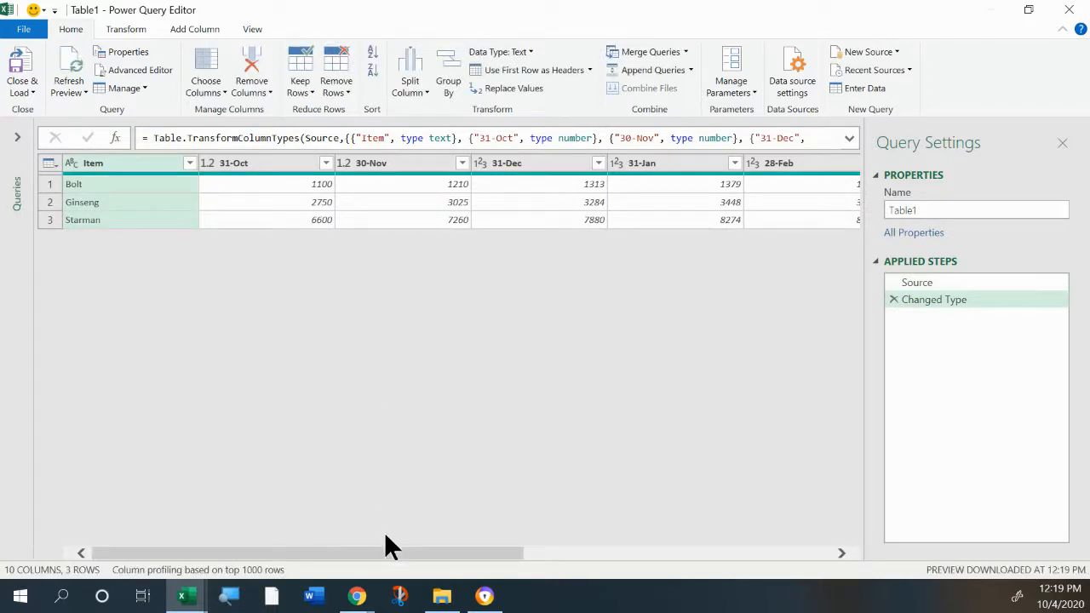
# Unpivot all the month columns of the forecast volumes, keeping the Item column fixed
pyautogui.moveTo(379, 550); pyautogui.dragTo(5, 572)
pyautogui.rightClick(106, 170)
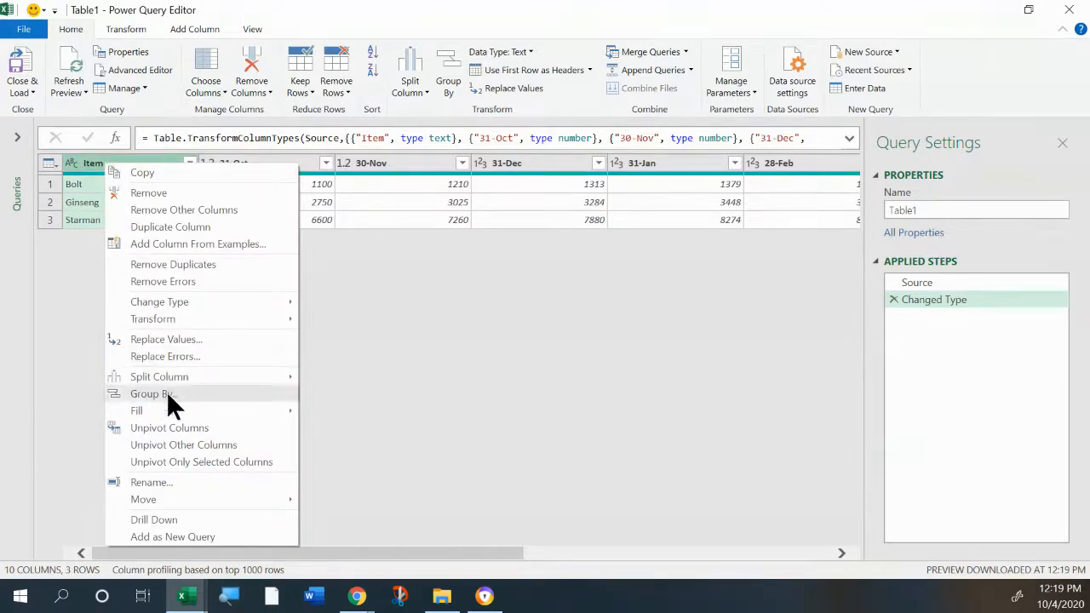
pyautogui.click(183, 444)
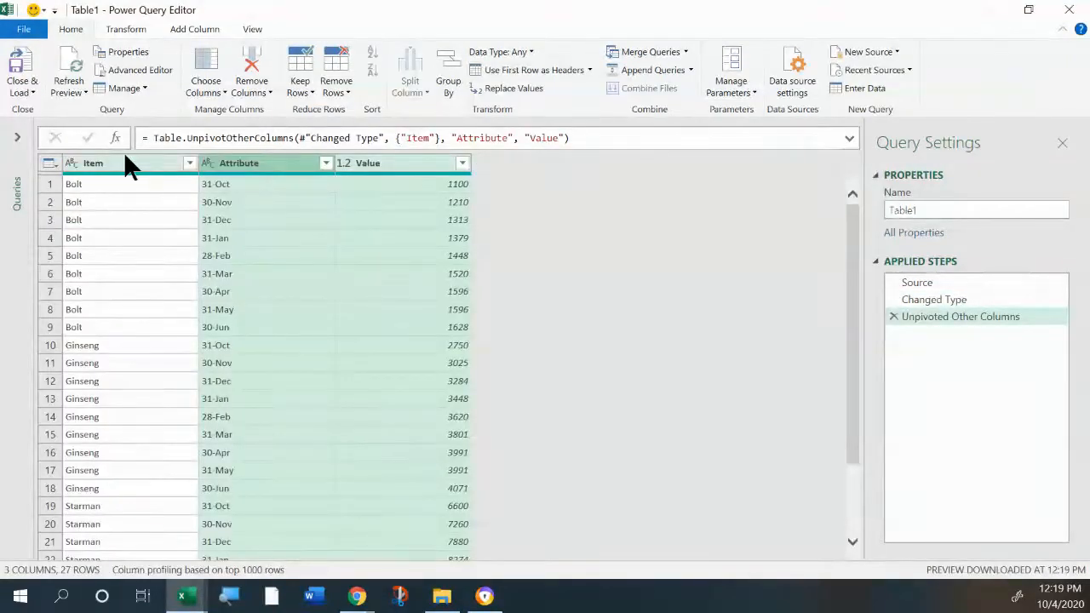
# Rename the Attribute column as Date and the Value column as Cases, and set the Date column's data type to Date
pyautogui.doubleClick(236, 166)
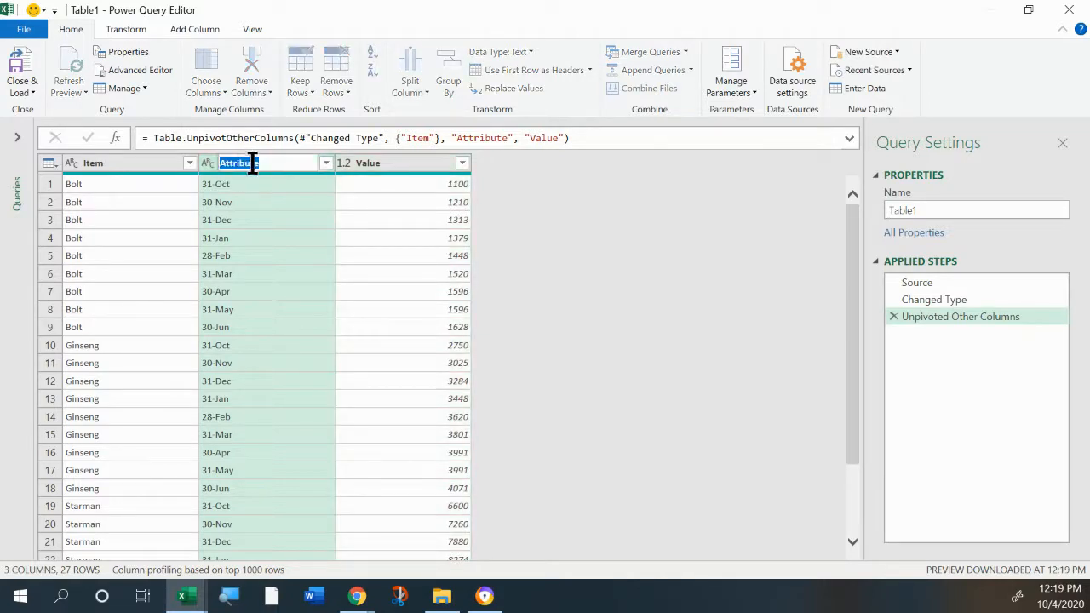
pyautogui.write('Date')
pyautogui.press('Return')
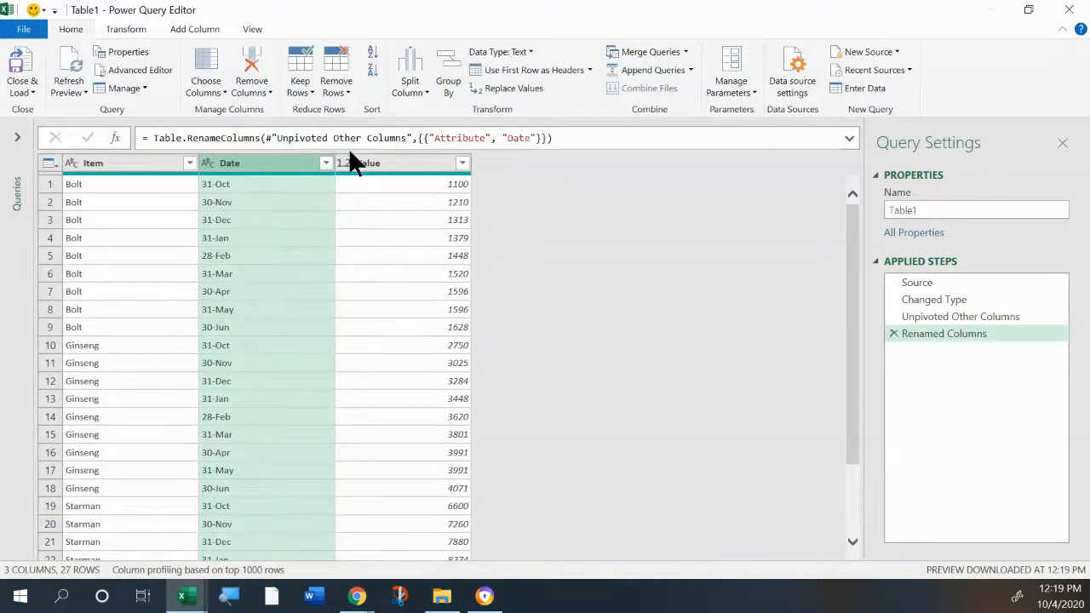
pyautogui.doubleClick(370, 163)
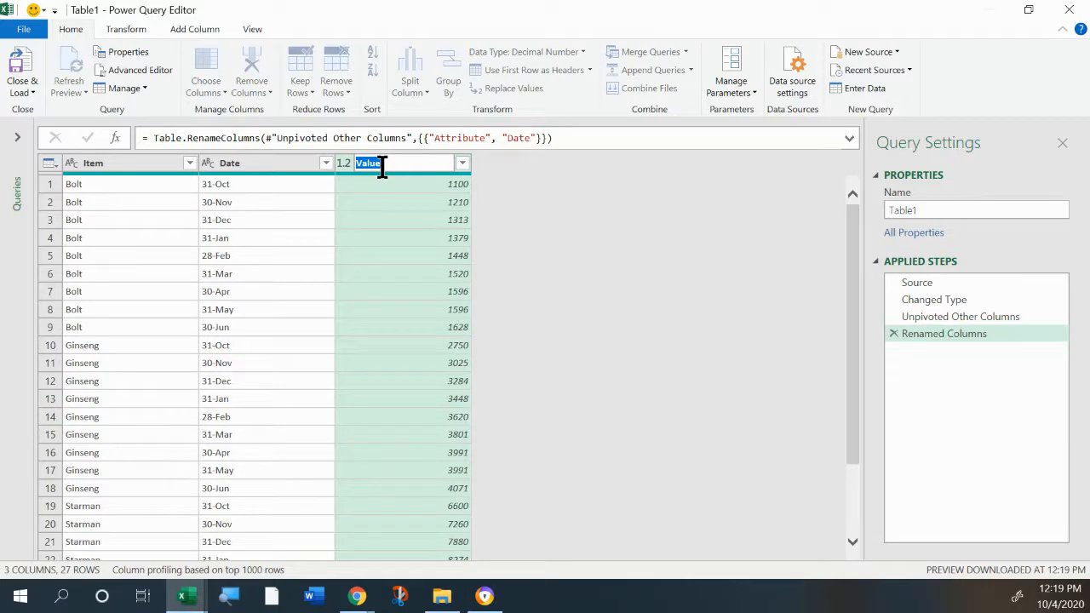
pyautogui.write('Cases')
pyautogui.press('Return')
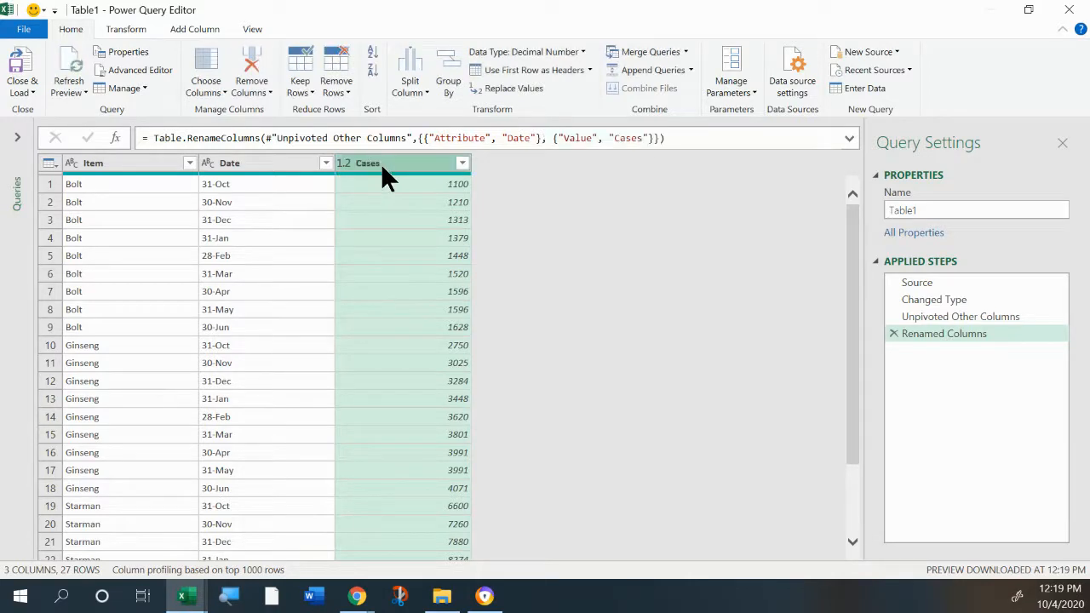
pyautogui.click(208, 164)
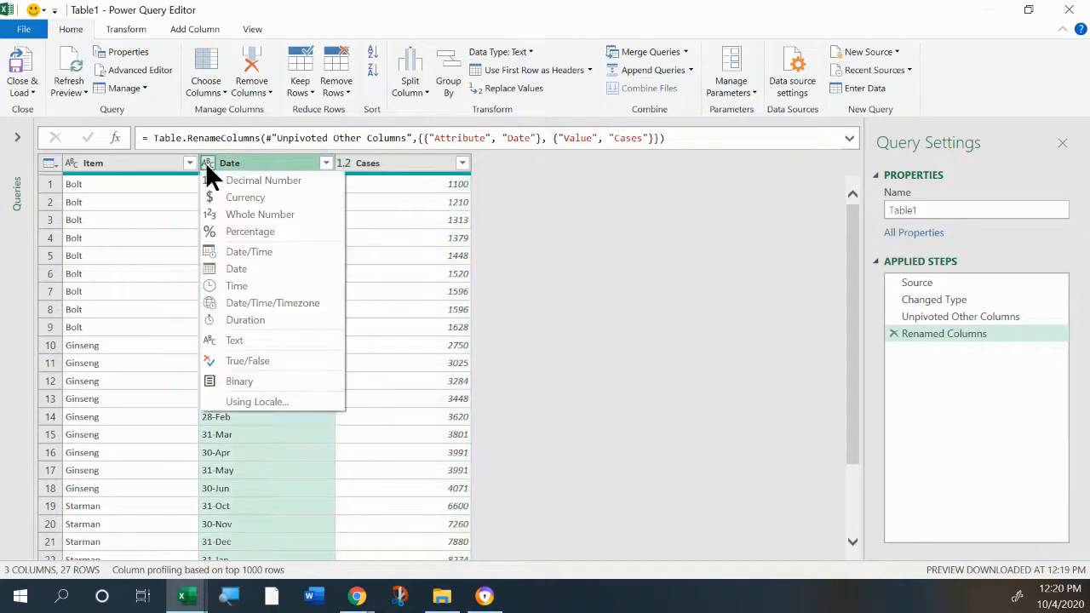
pyautogui.click(246, 269)
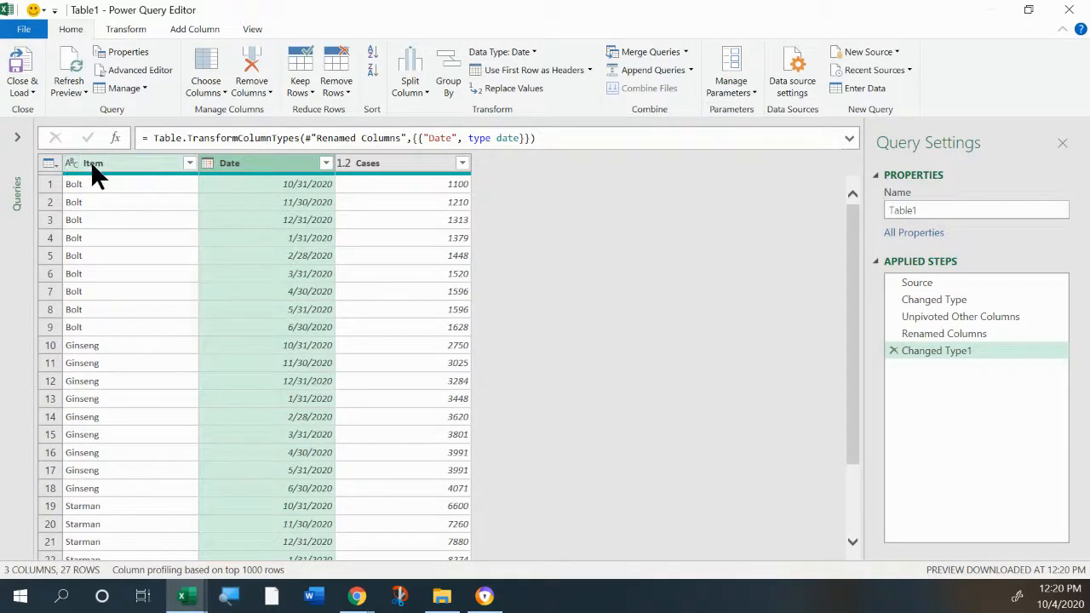
# Merge Table1 with Latest prices as a new query, matching on Item with a left outer join
pyautogui.click(686, 51)
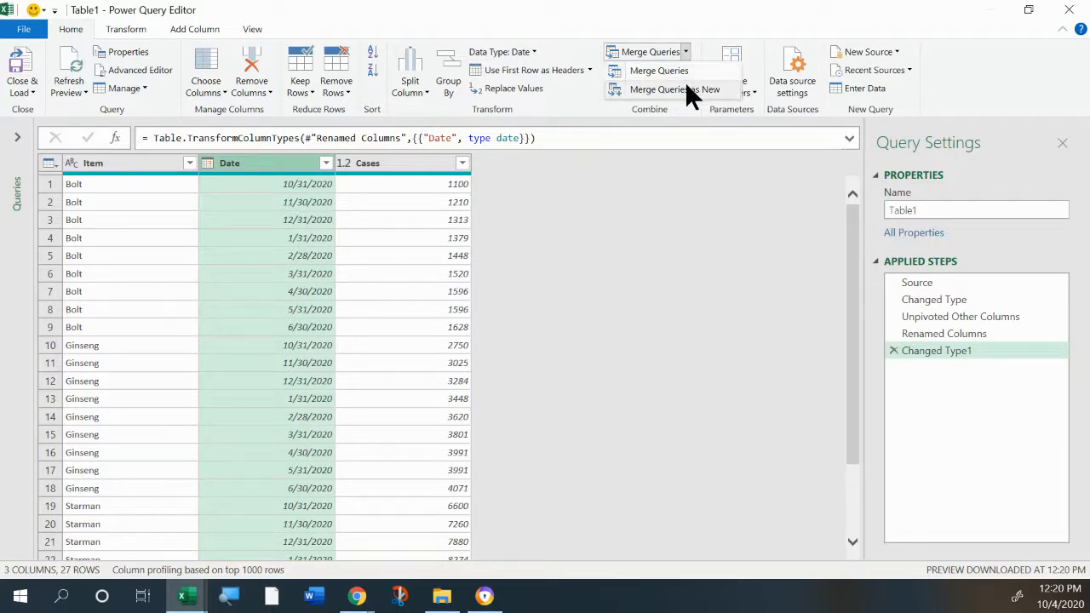
pyautogui.click(686, 85)
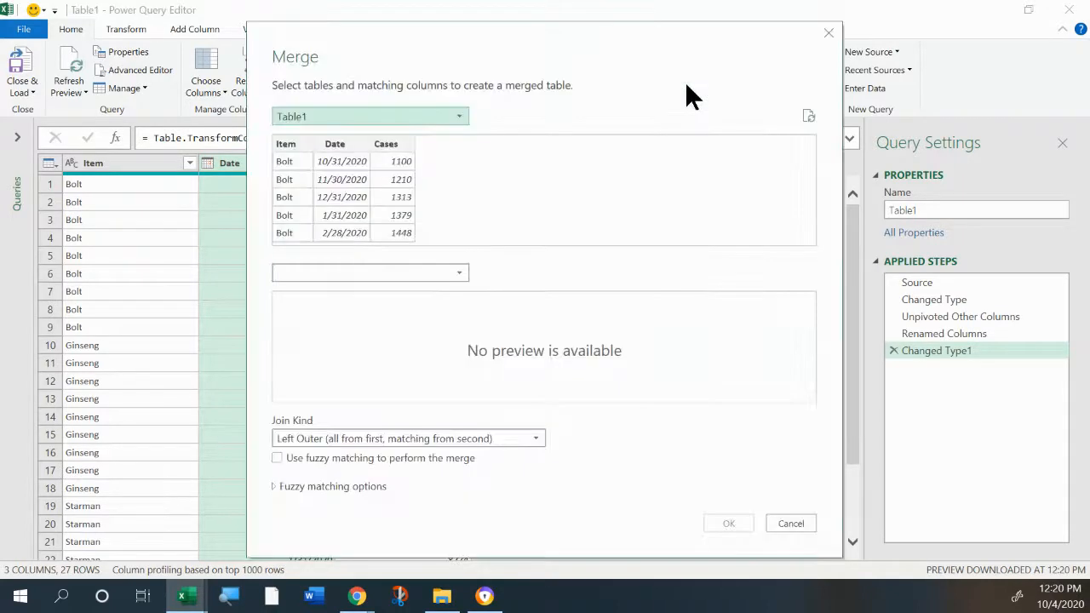
pyautogui.click(288, 144)
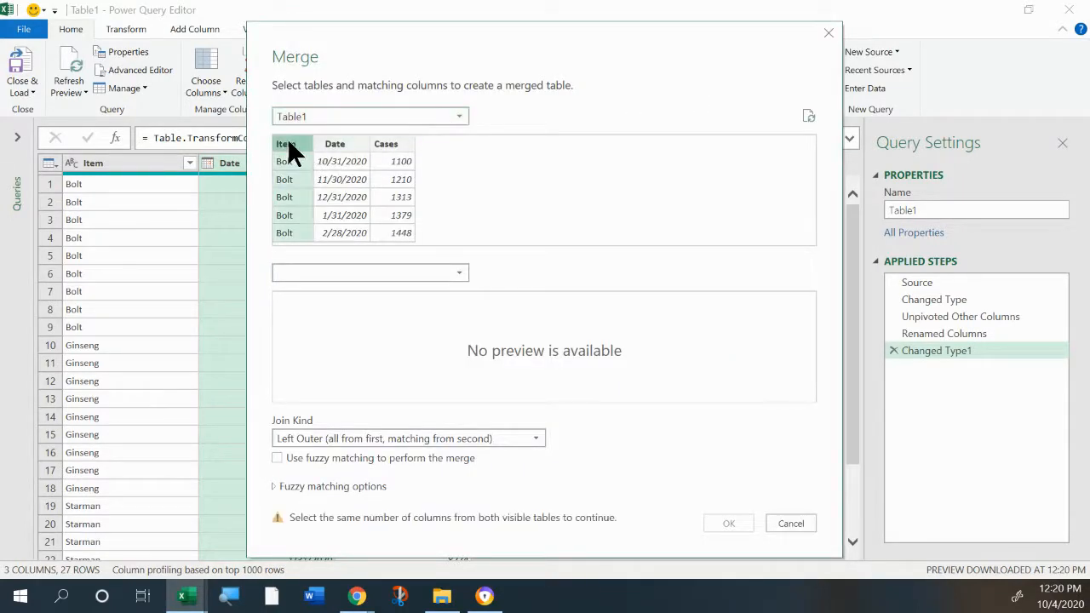
pyautogui.click(395, 275)
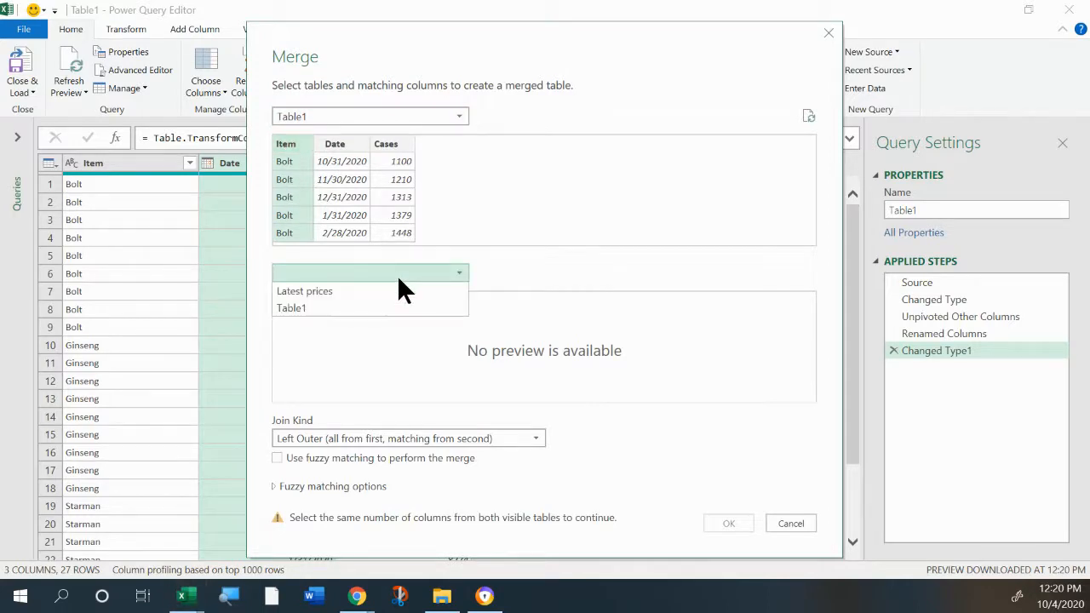
pyautogui.click(321, 291)
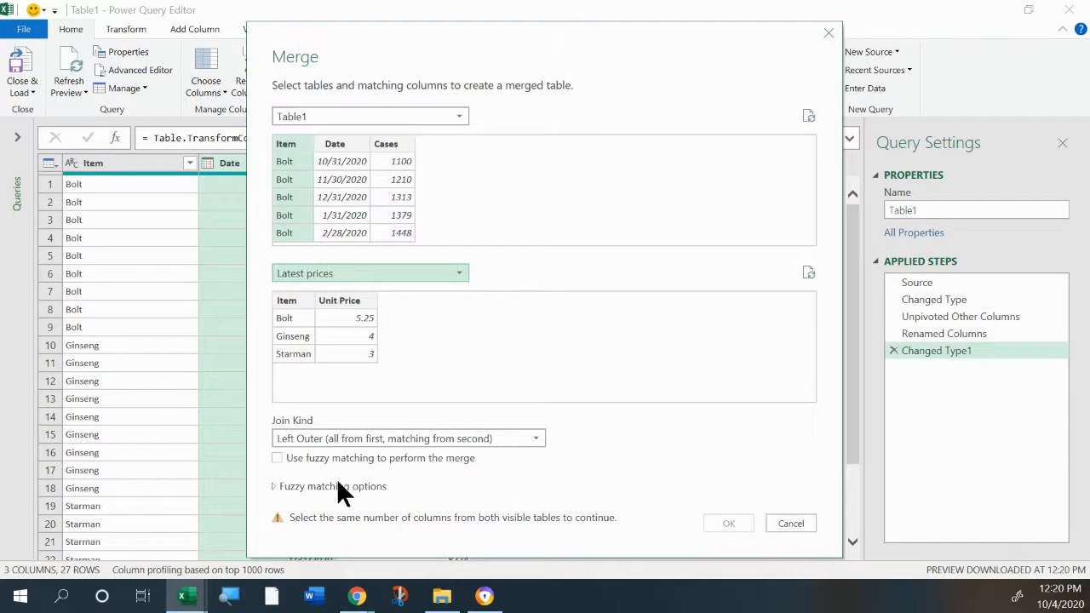
pyautogui.click(292, 300)
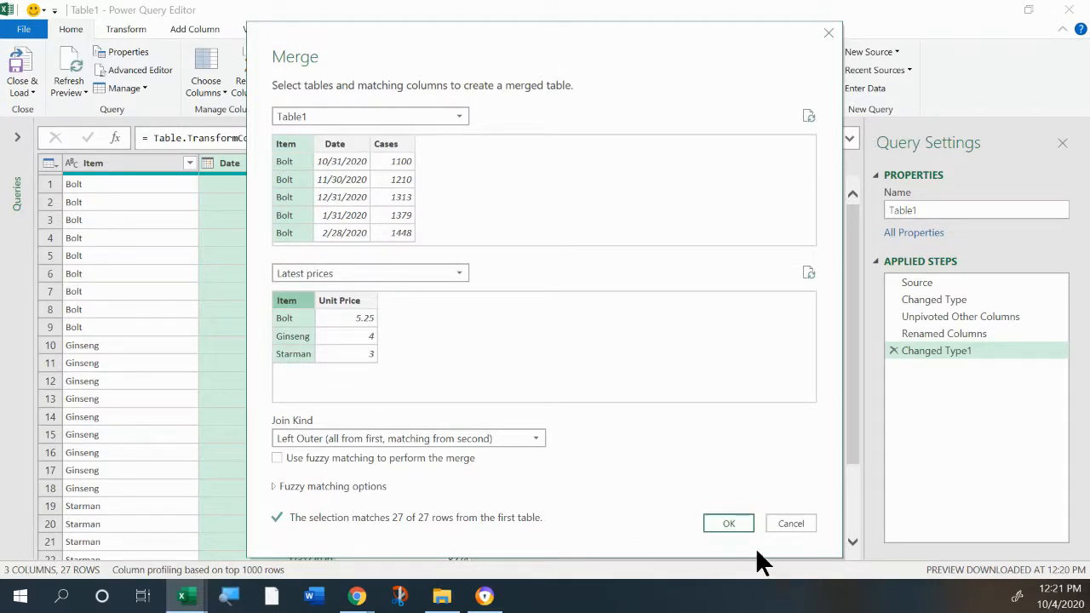
pyautogui.click(730, 522)
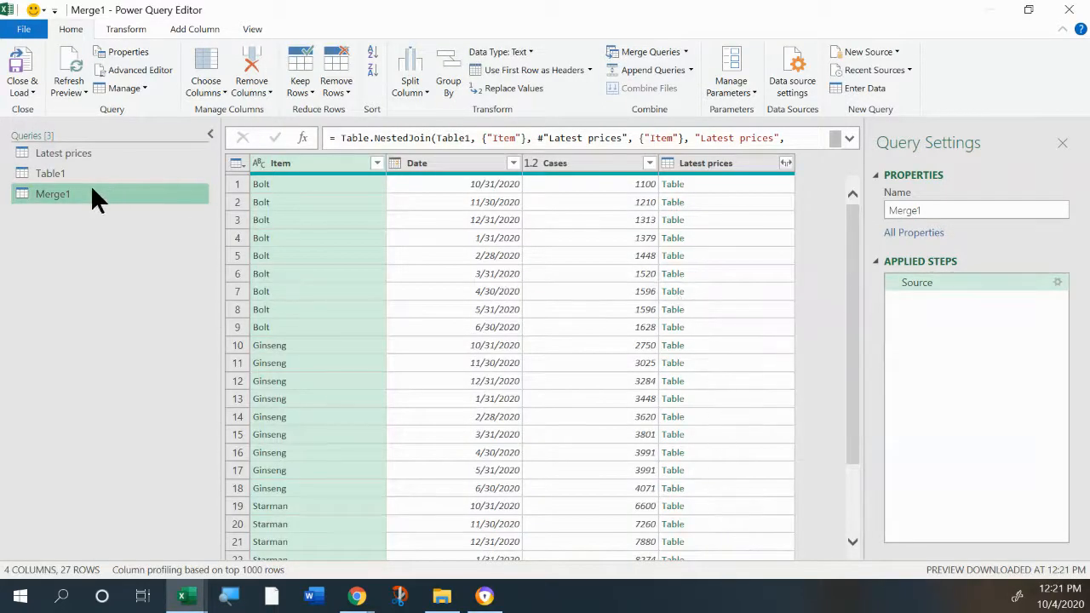
# Rename the Table1 query as "Volume"
pyautogui.click(39, 172)
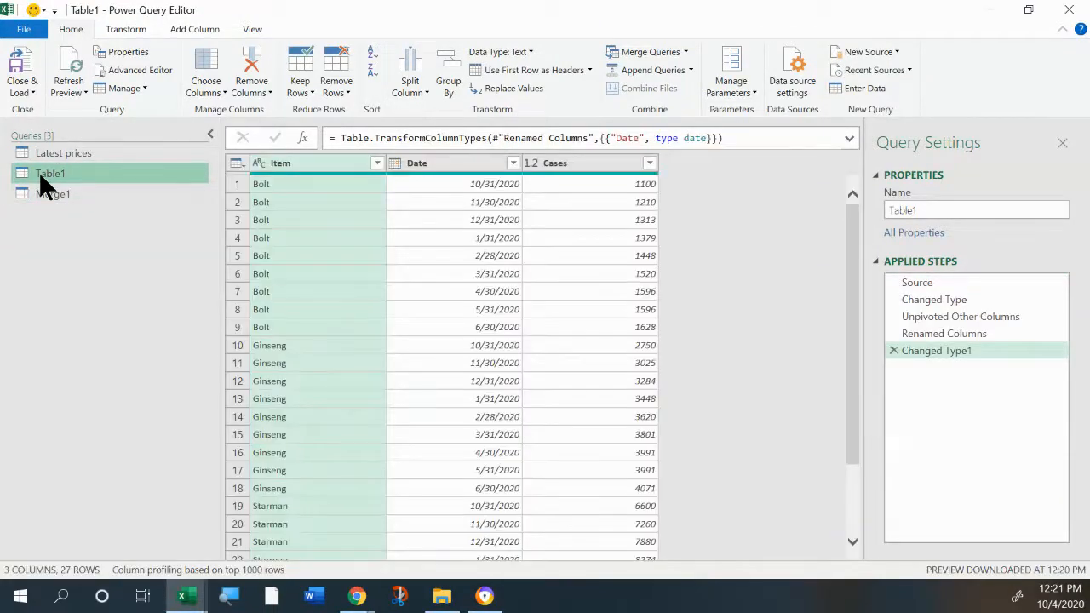
pyautogui.rightClick(38, 171)
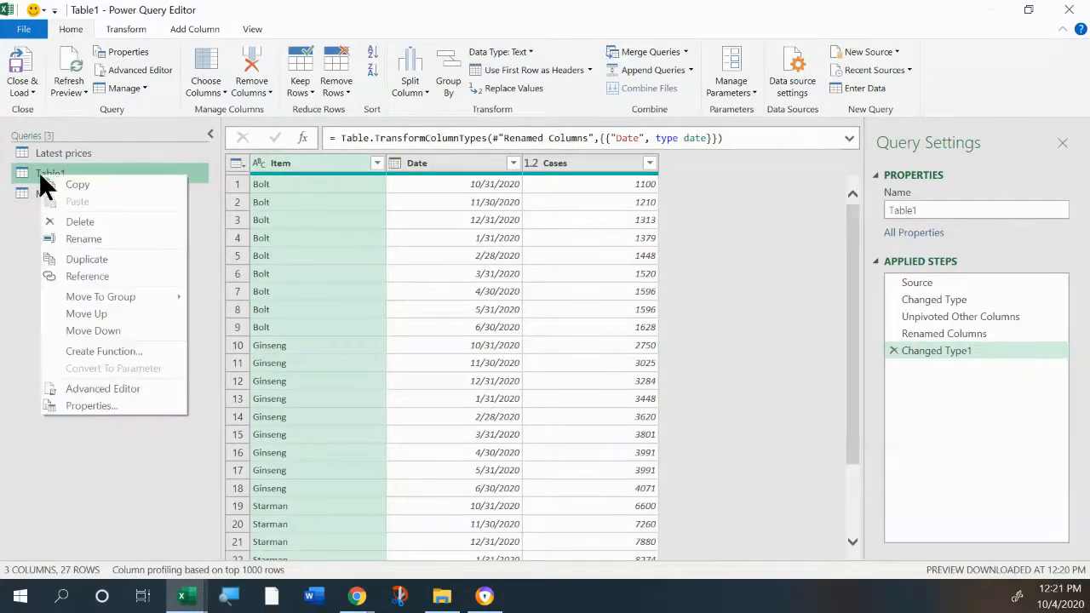
pyautogui.click(82, 238)
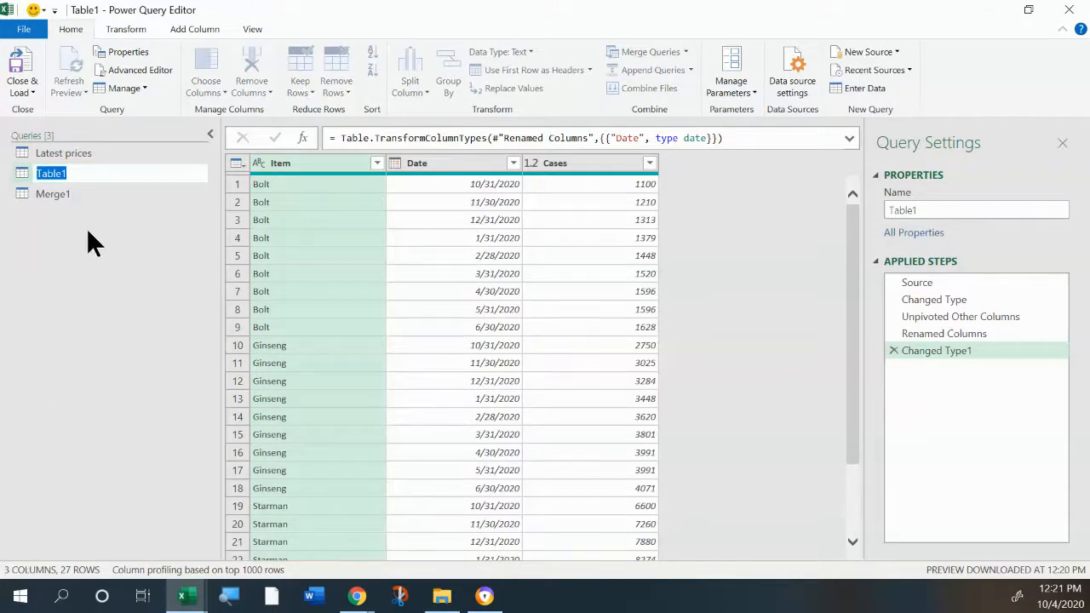
pyautogui.write('Volume')
pyautogui.press('Return')
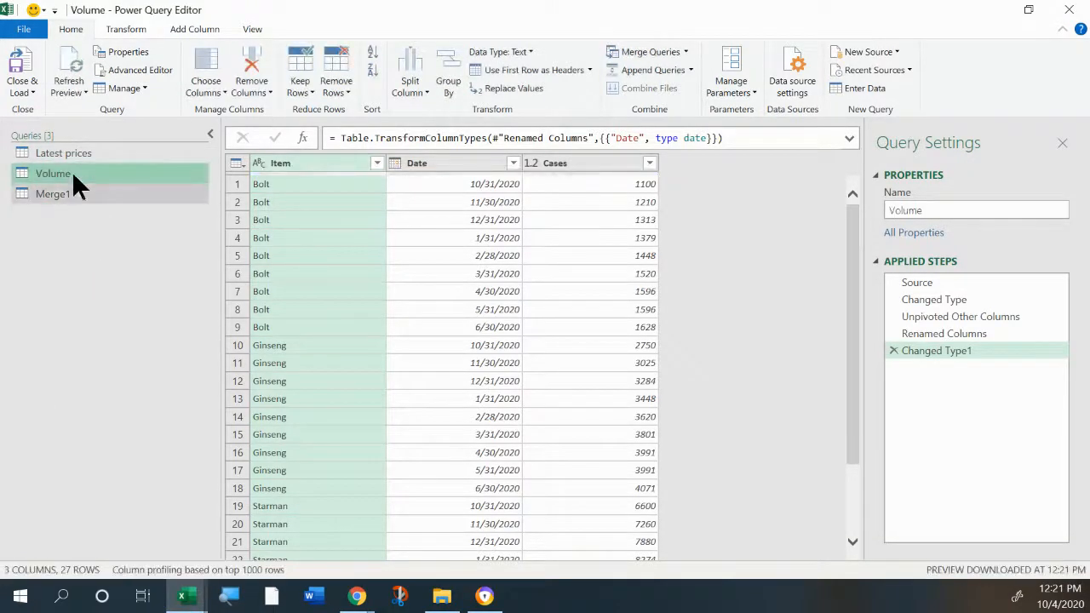
# Rename the merged query as "Revenue"
pyautogui.click(70, 193)
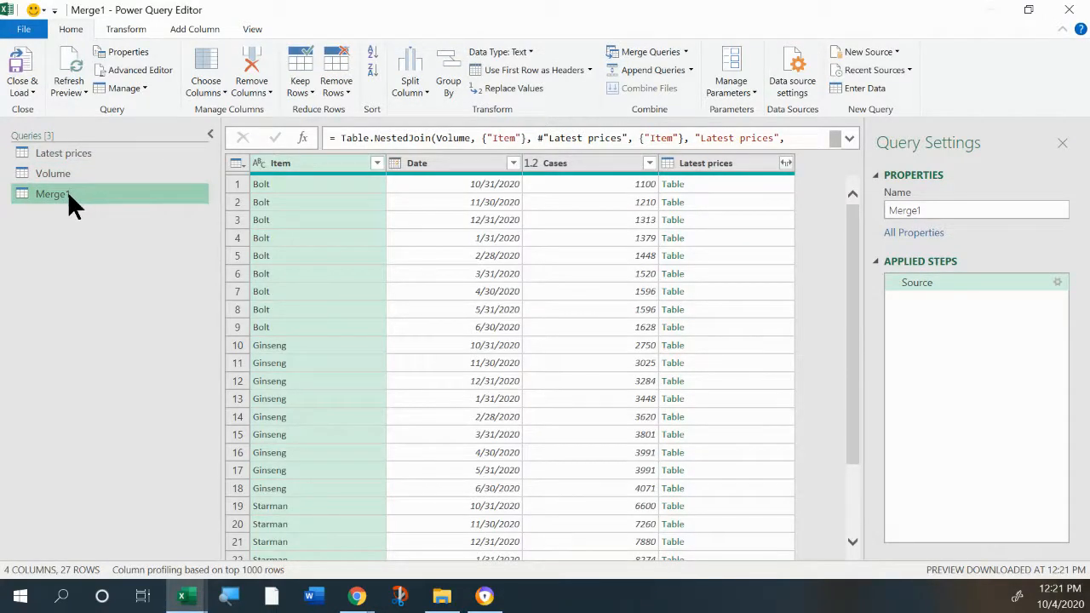
pyautogui.rightClick(68, 190)
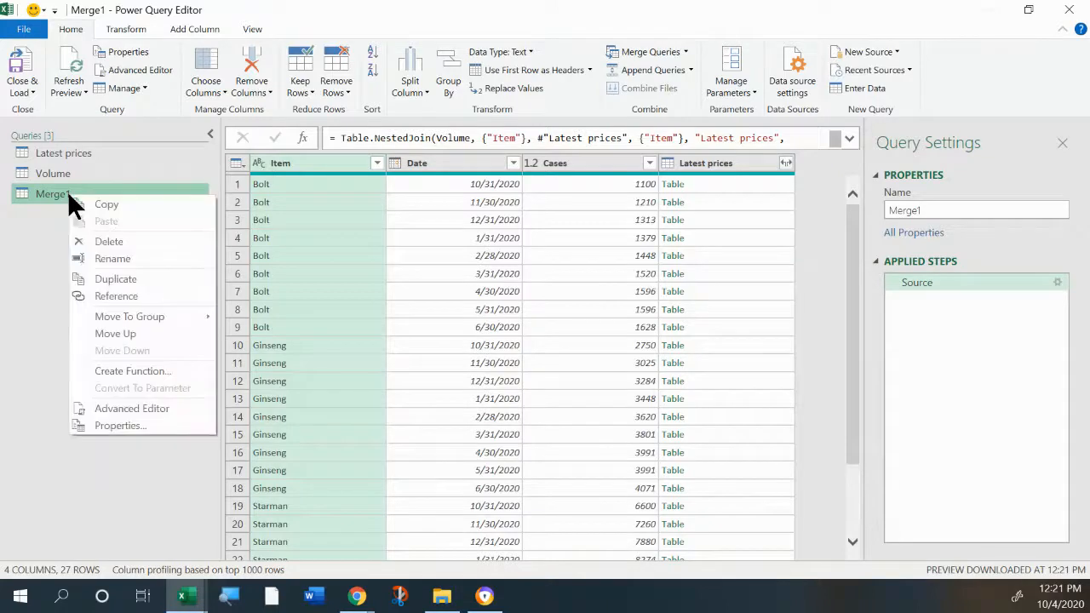
pyautogui.click(111, 258)
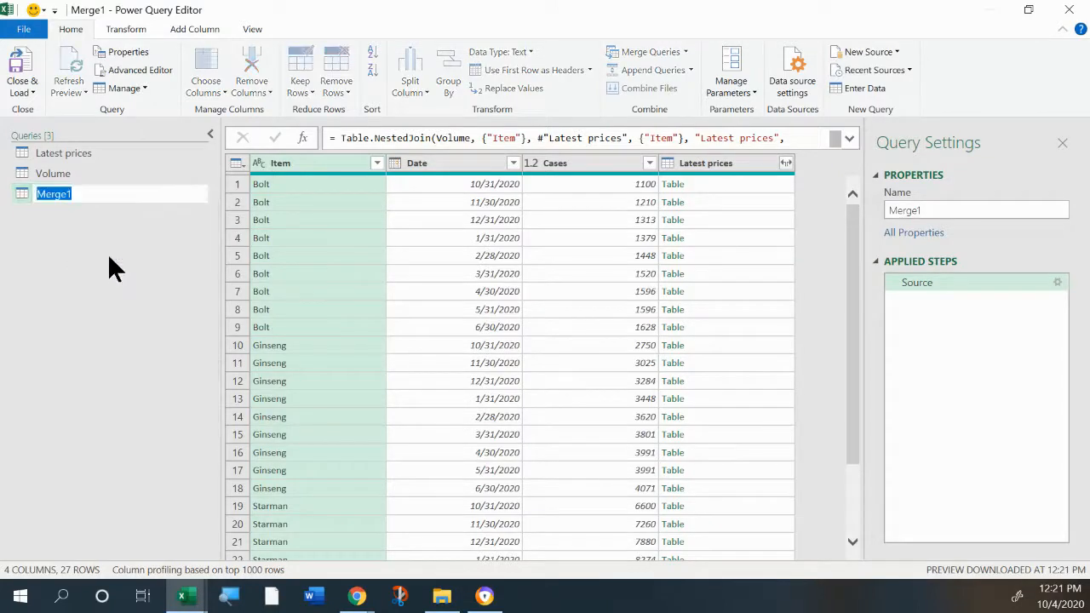
pyautogui.write('Reve')
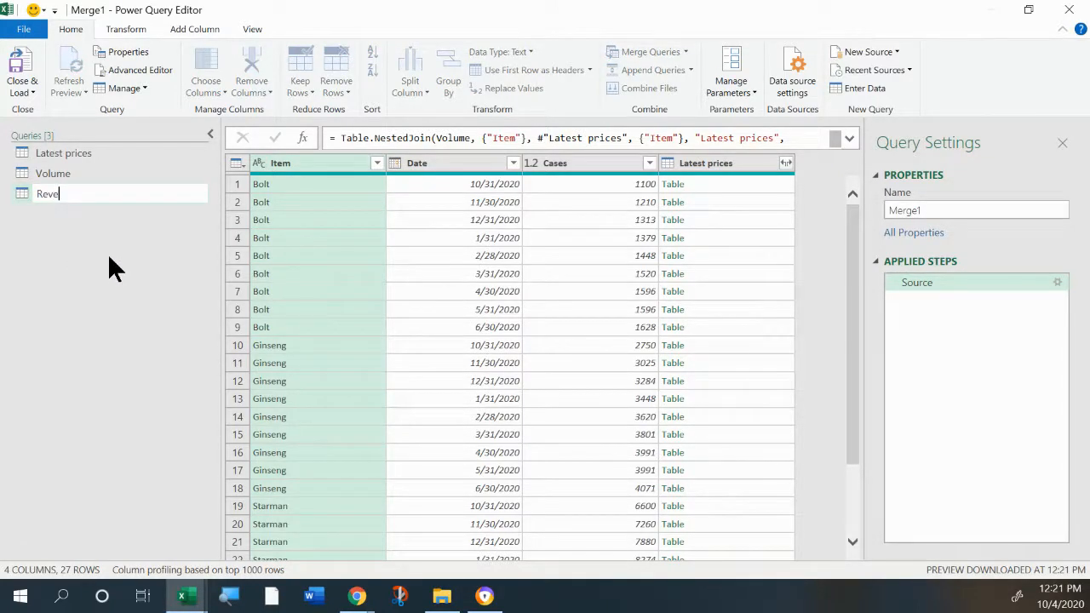
pyautogui.write('nue')
pyautogui.press('Return')
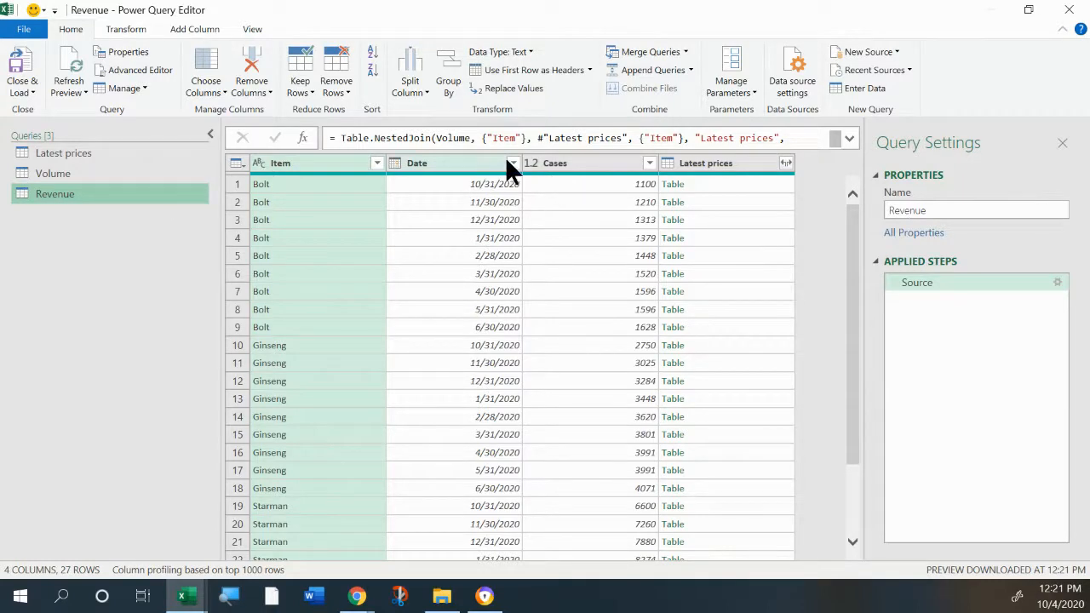
# Expand the Latest prices column to include only Unit Price, without using the original column name as prefix
pyautogui.click(788, 165)
pyautogui.click(786, 162)
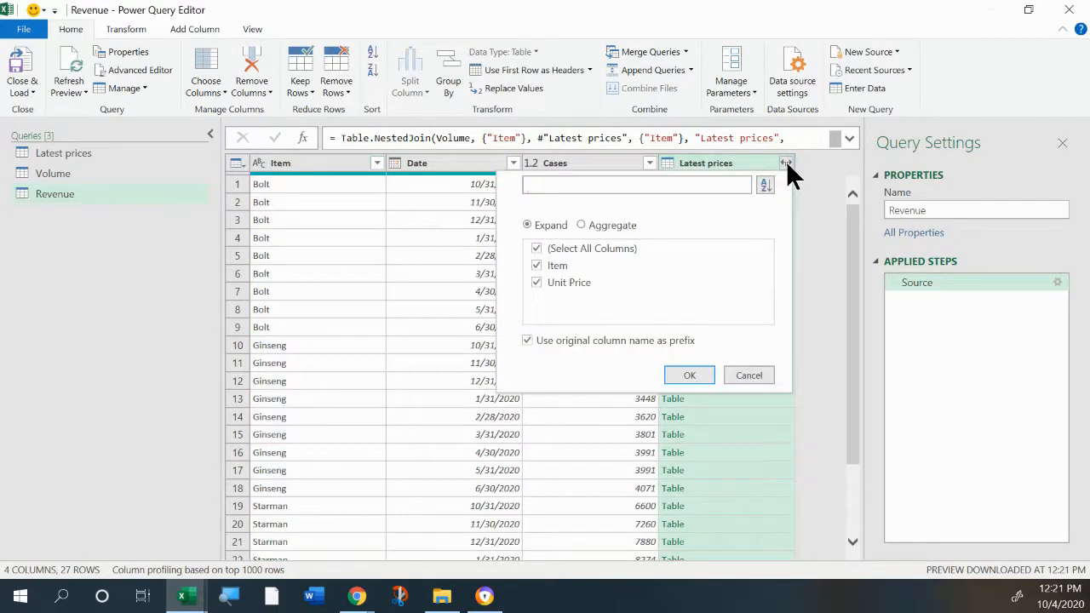
pyautogui.click(537, 247)
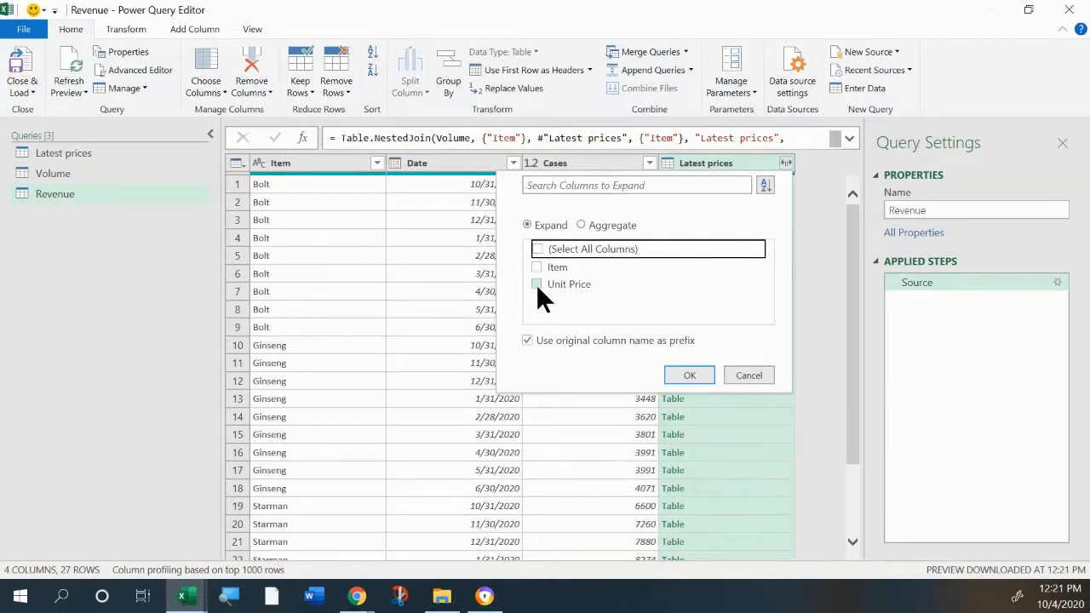
pyautogui.click(536, 284)
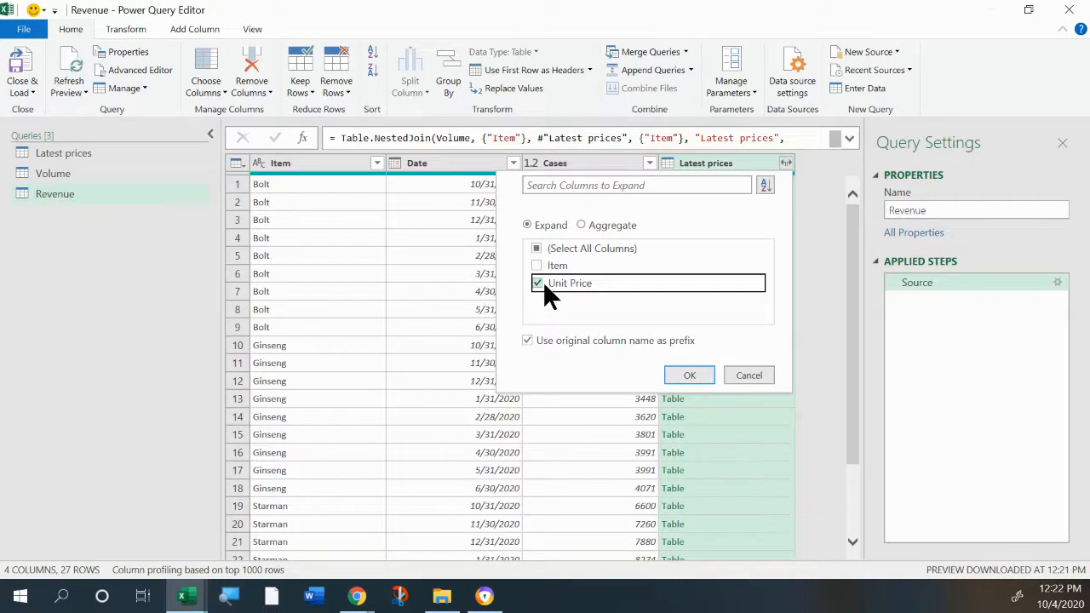
pyautogui.click(524, 343)
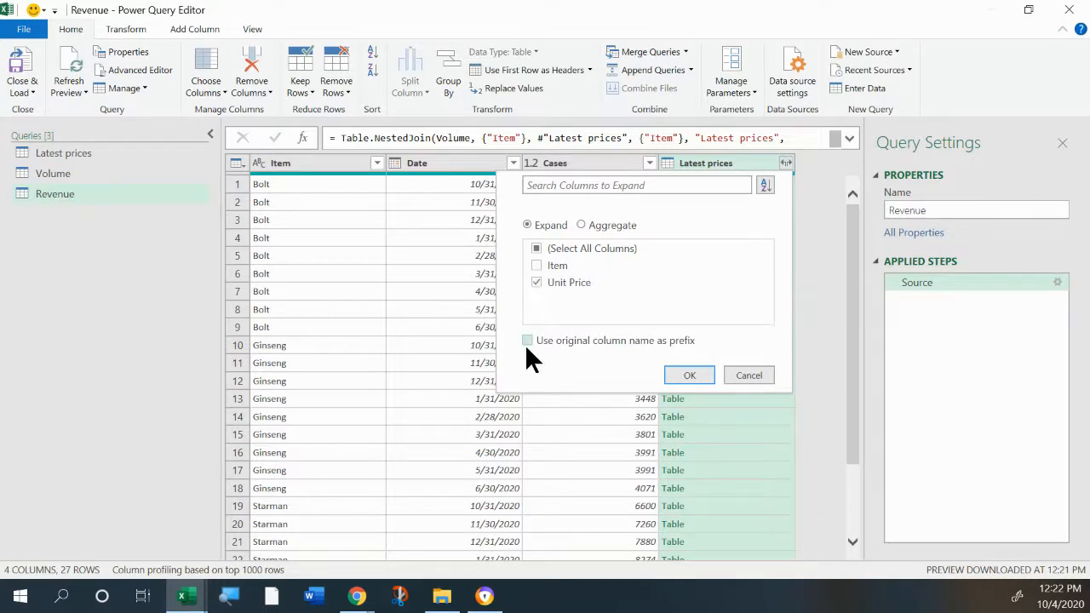
pyautogui.click(681, 379)
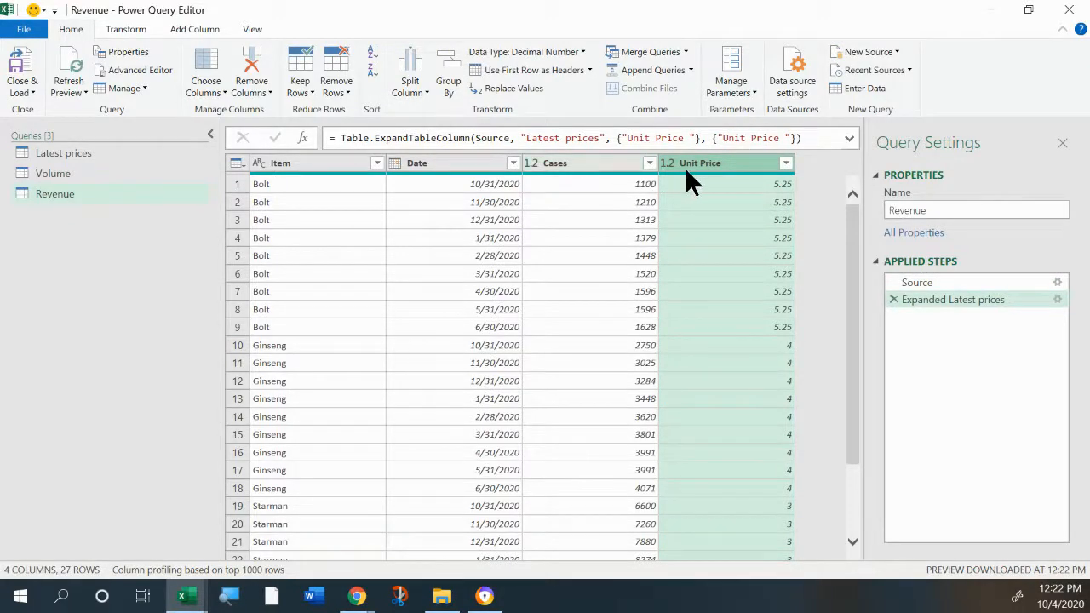
# Add a column with the product of Cases and Unit Price, and rename it as Revenue
pyautogui.keyDown('ctrl'); pyautogui.click(590, 164); pyautogui.keyUp('ctrl')
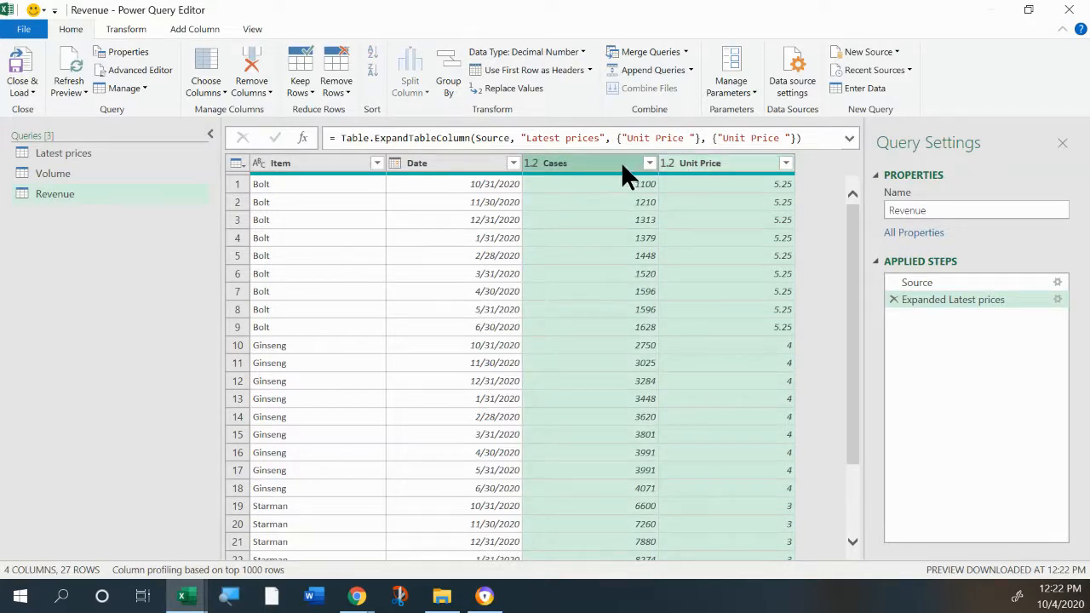
pyautogui.rightClick(617, 161)
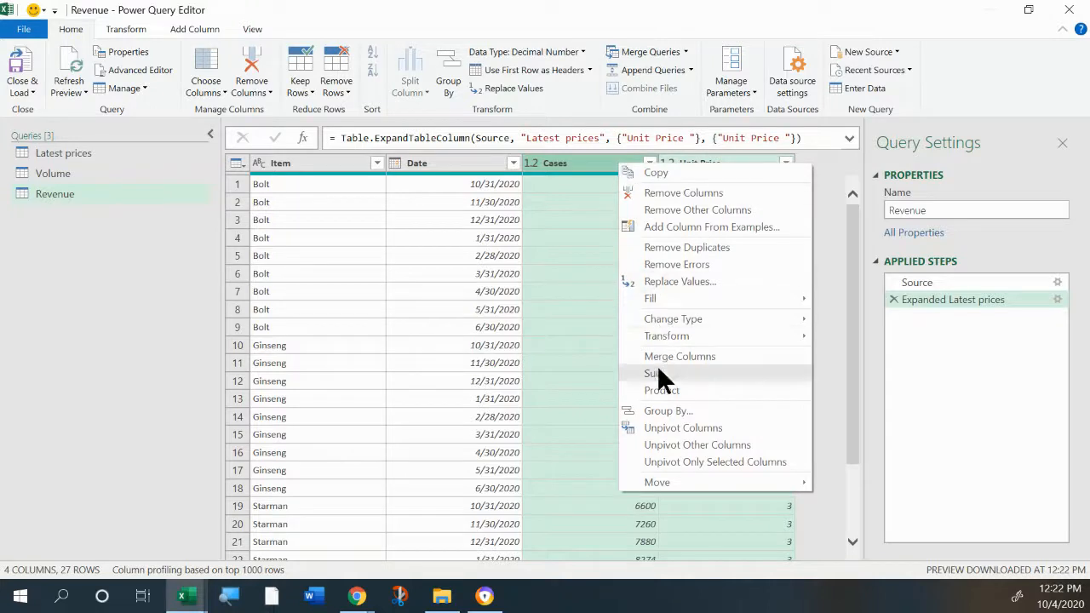
pyautogui.click(660, 390)
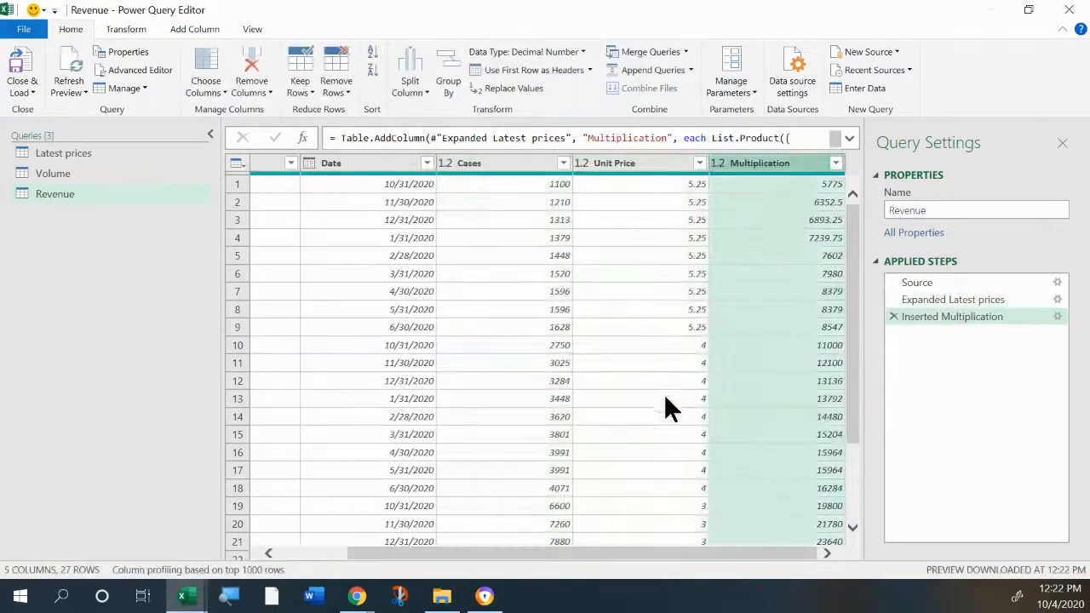
pyautogui.doubleClick(763, 163)
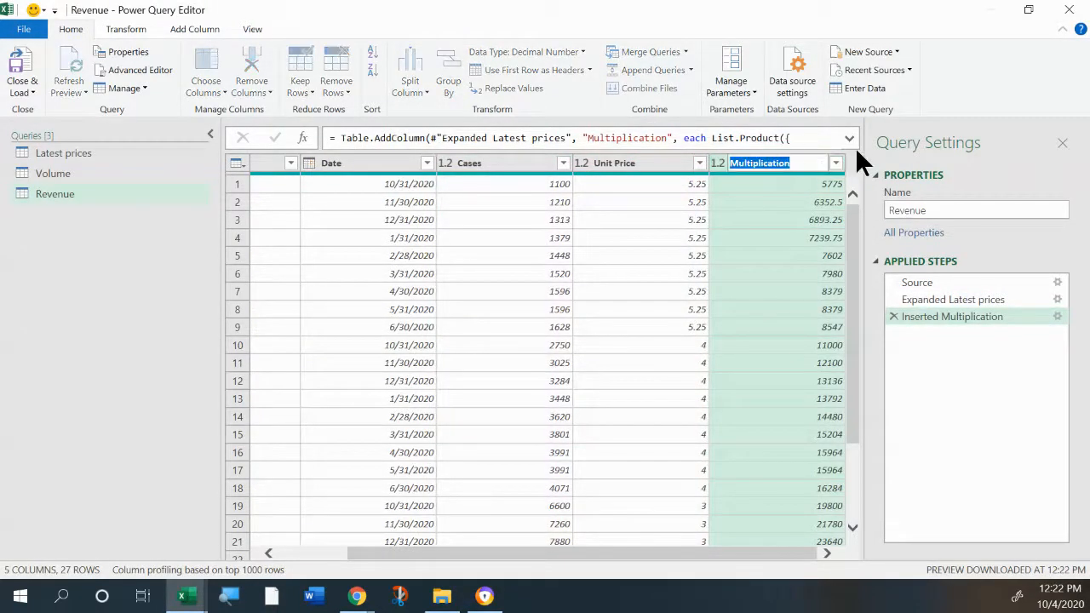
pyautogui.write('Re')
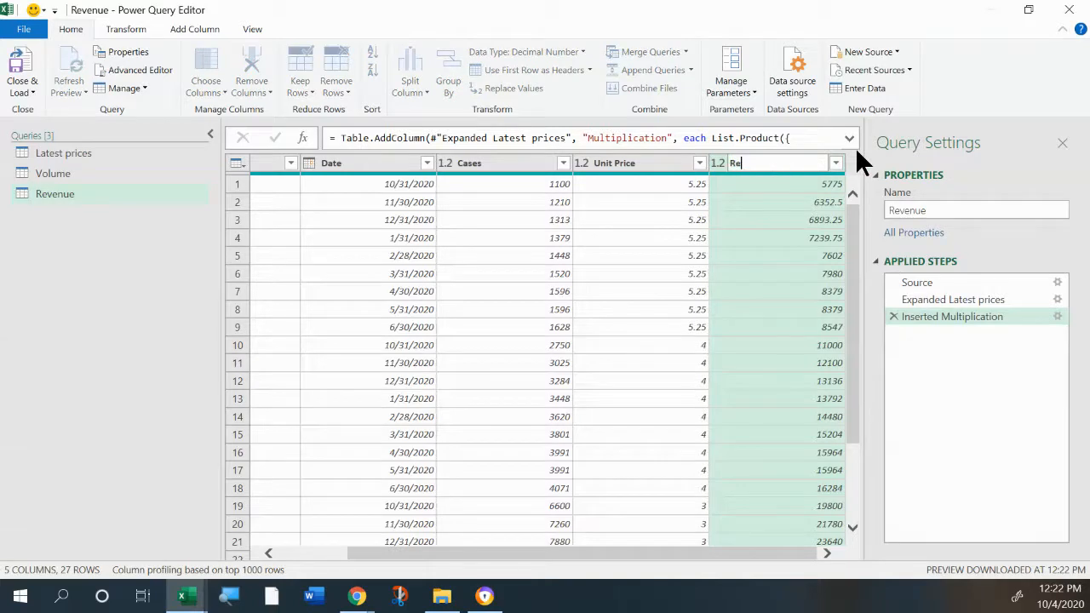
pyautogui.write('venue')
pyautogui.press('Return')
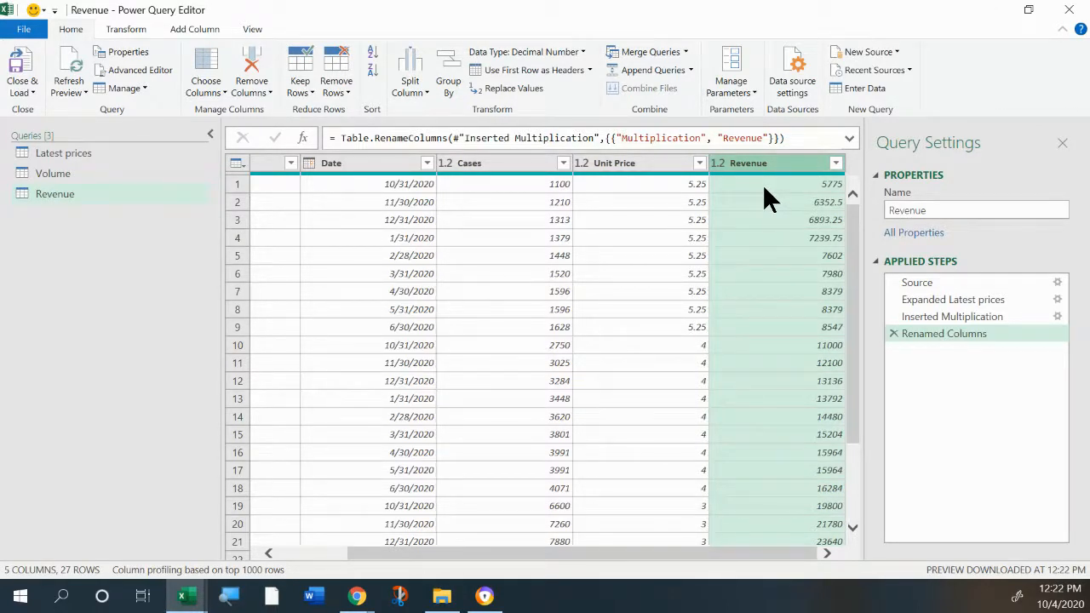
# Close and load the queries as a PivotTable Report on a new worksheet, and hide that sheet's gridlines
pyautogui.scroll(-2, 600, 217)
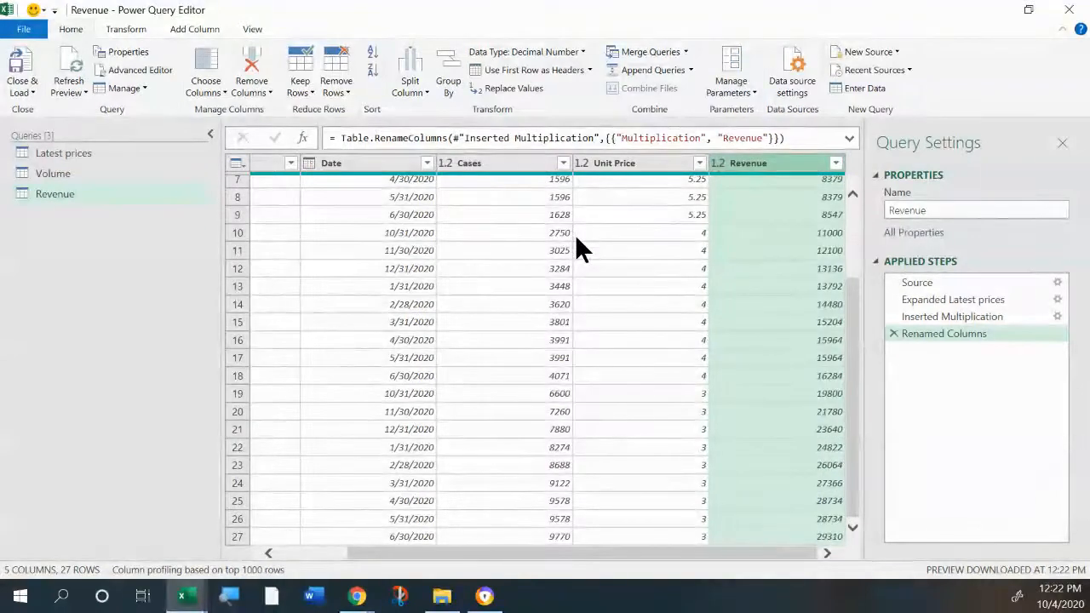
pyautogui.scroll(2, 575, 238)
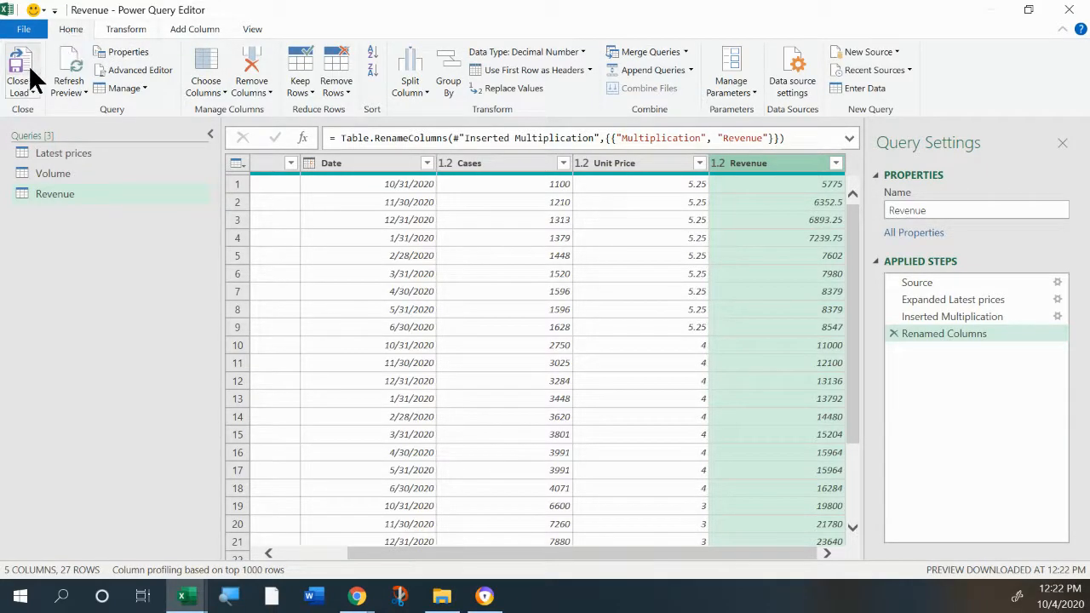
pyautogui.click(27, 88)
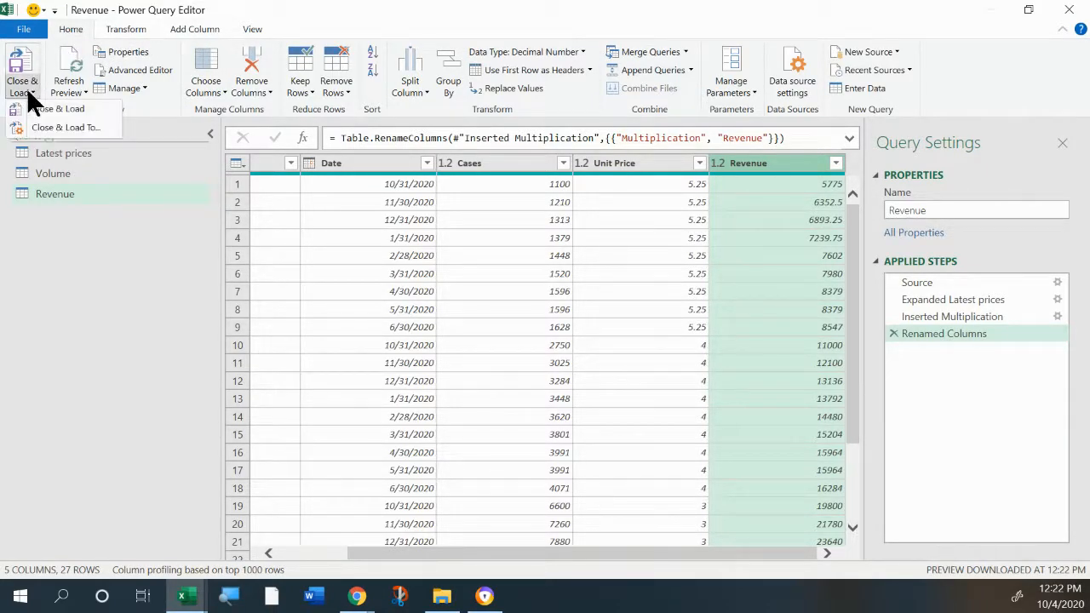
pyautogui.click(70, 128)
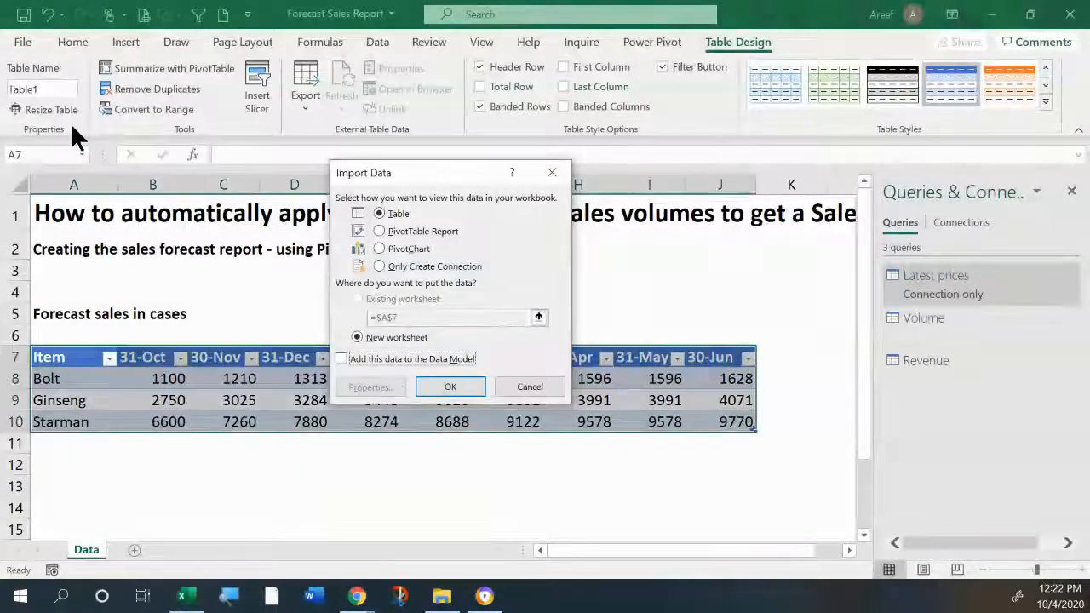
pyautogui.click(399, 225)
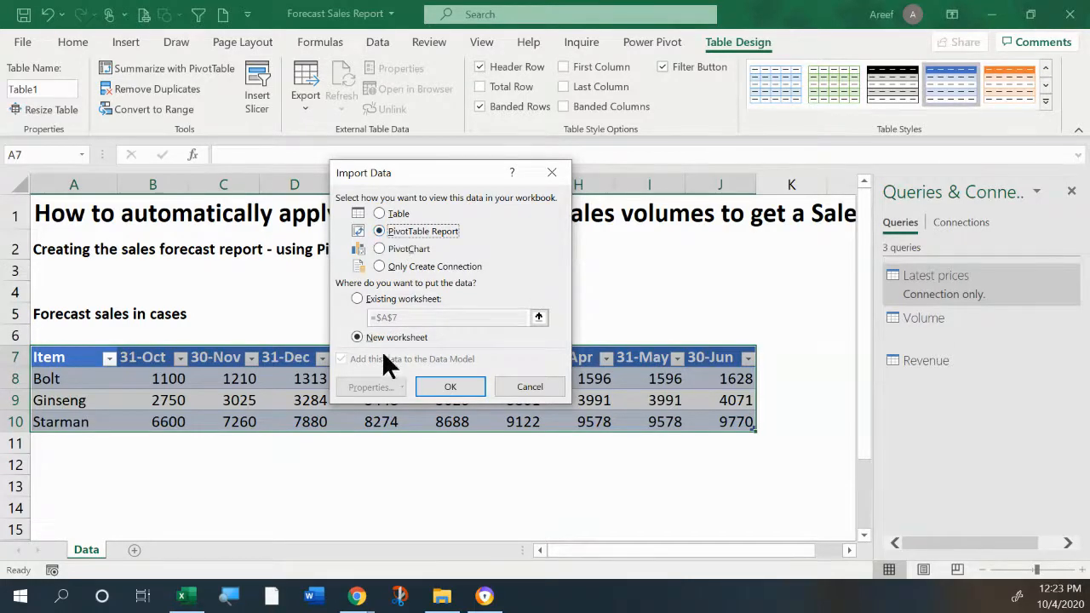
pyautogui.click(448, 387)
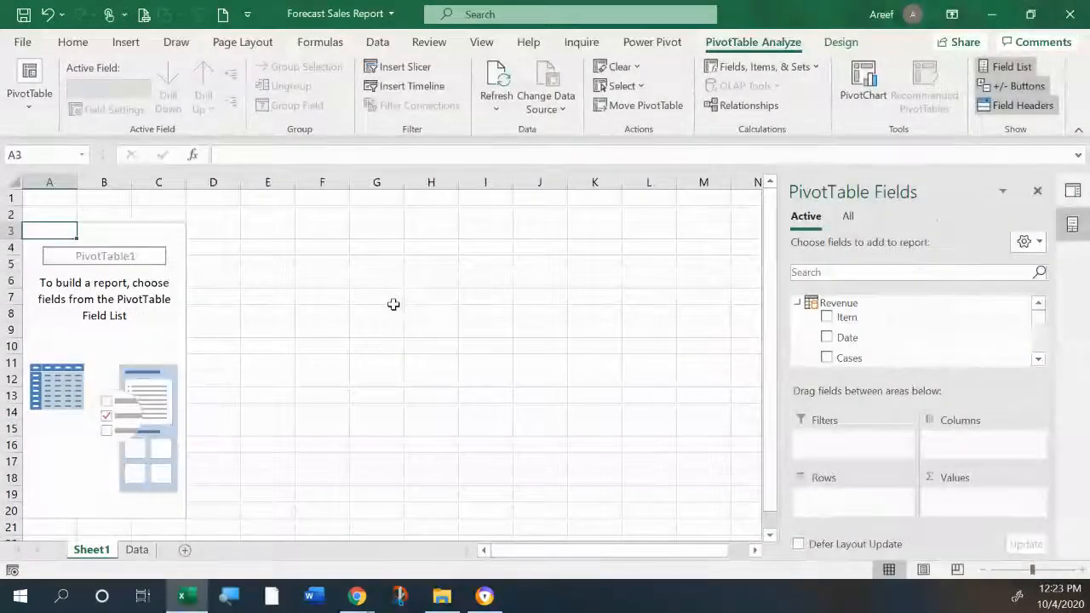
pyautogui.click(477, 46)
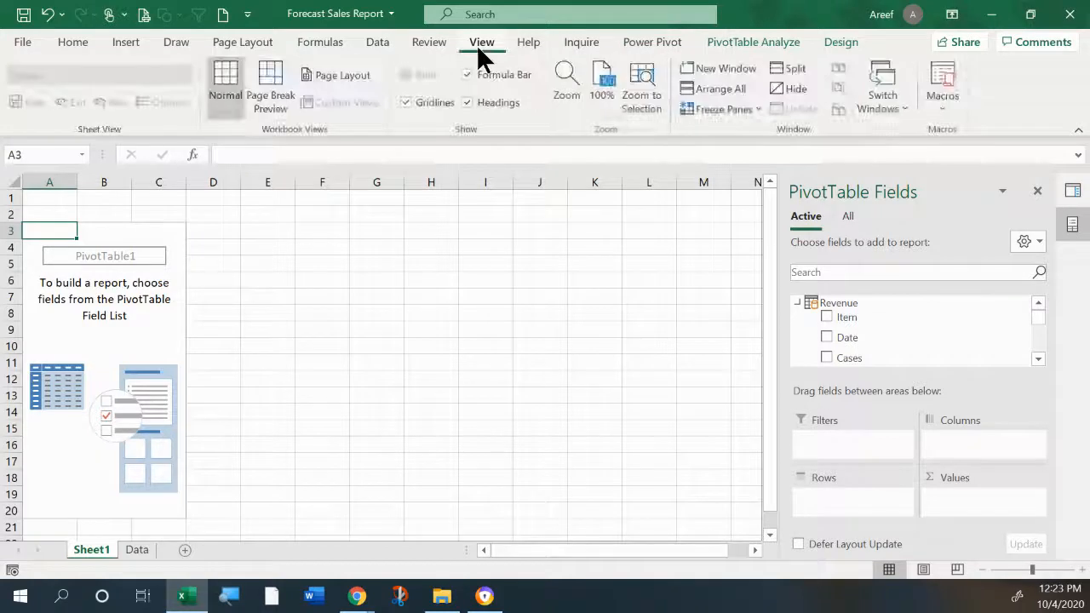
pyautogui.click(407, 102)
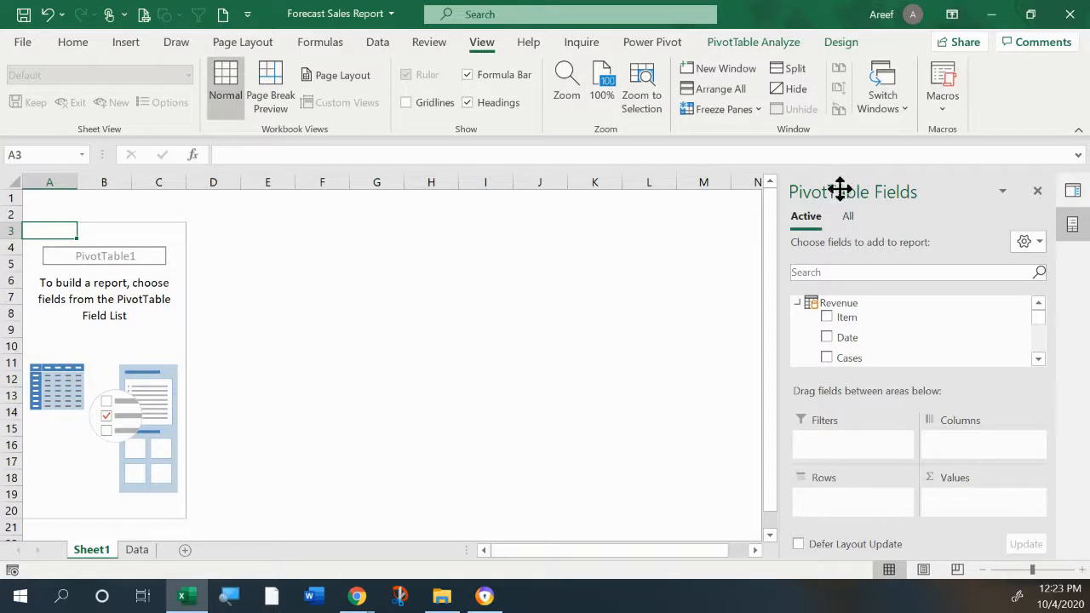
# Lay out the PivotTable with Item in rows, Date in columns and the sum of Revenue as values
pyautogui.click(825, 318)
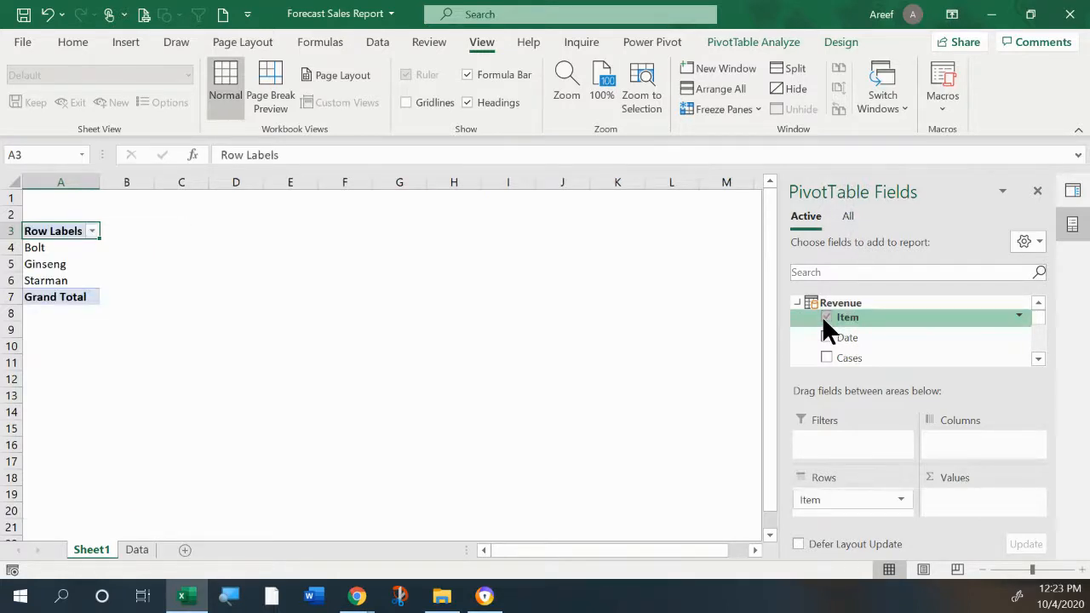
pyautogui.moveTo(835, 334); pyautogui.dragTo(975, 444)
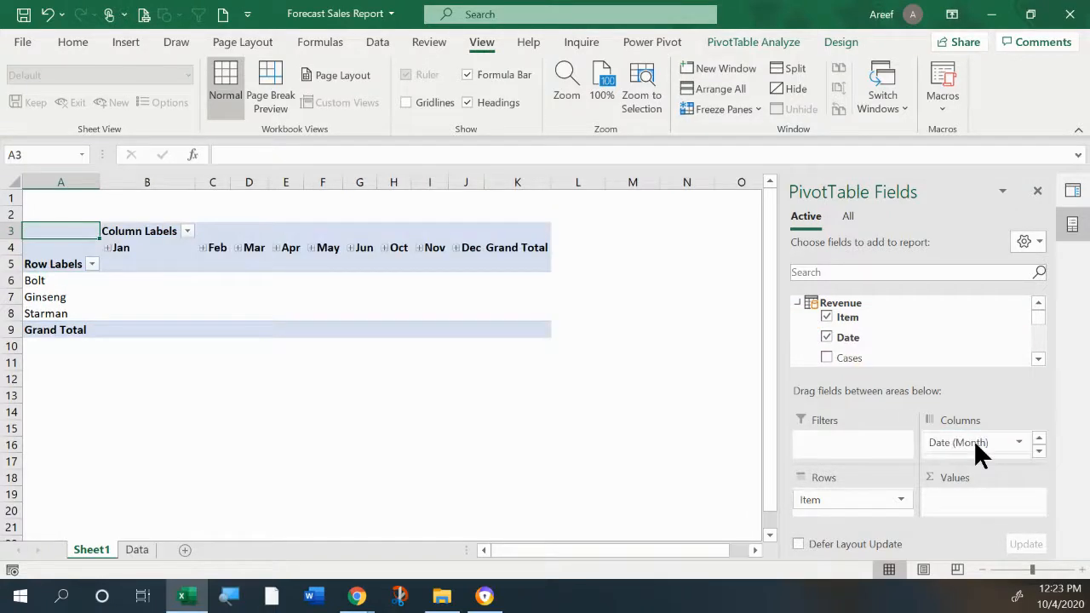
pyautogui.scroll(-2, 895, 332)
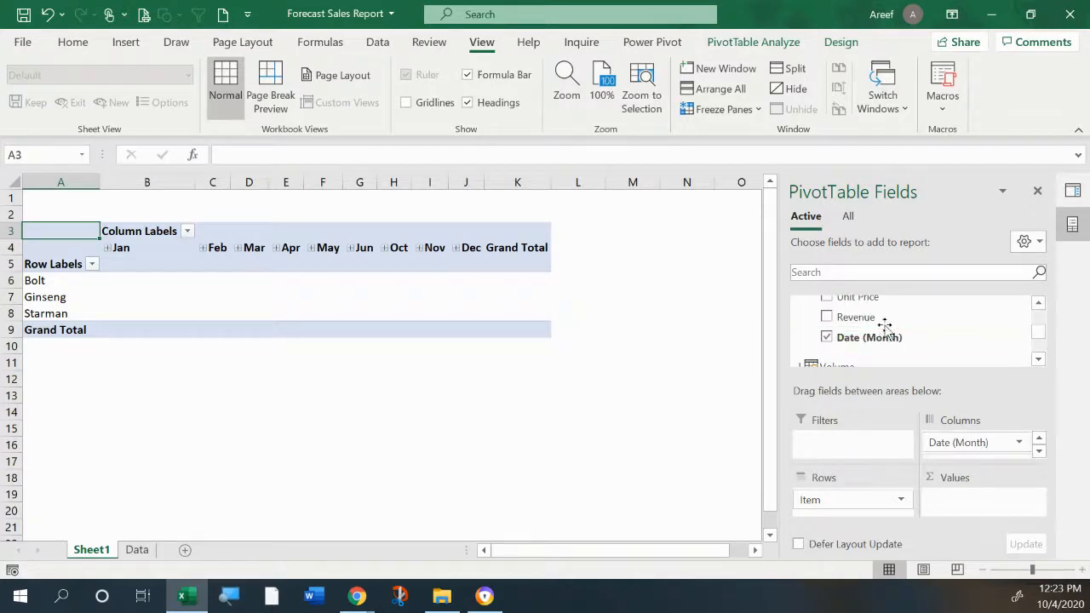
pyautogui.click(827, 315)
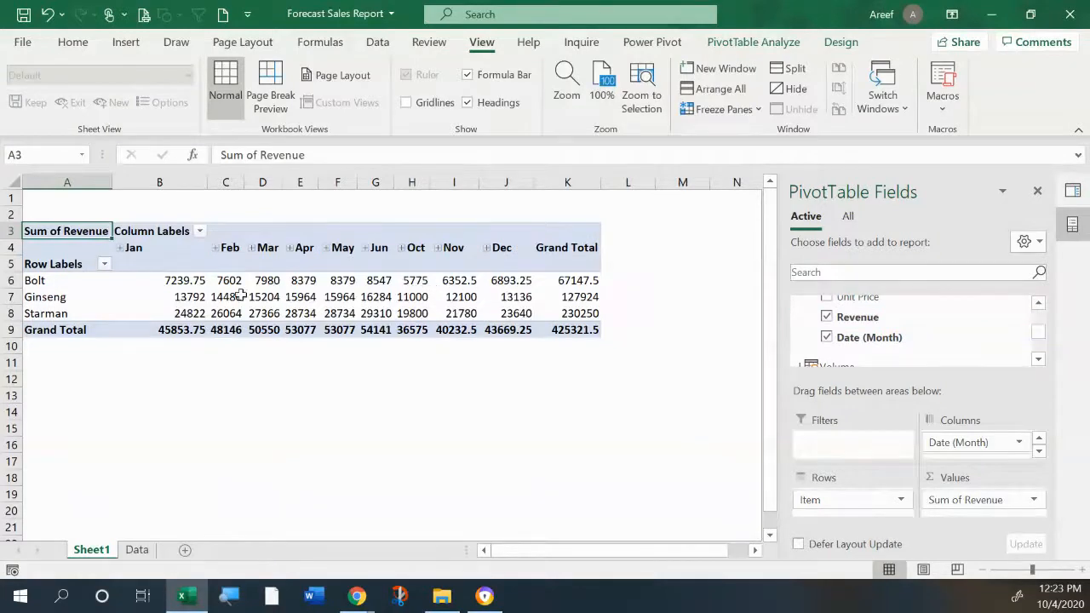
# Format the PivotTable's revenue values as Number with 0 decimal places and a 1000 separator
pyautogui.click(171, 280)
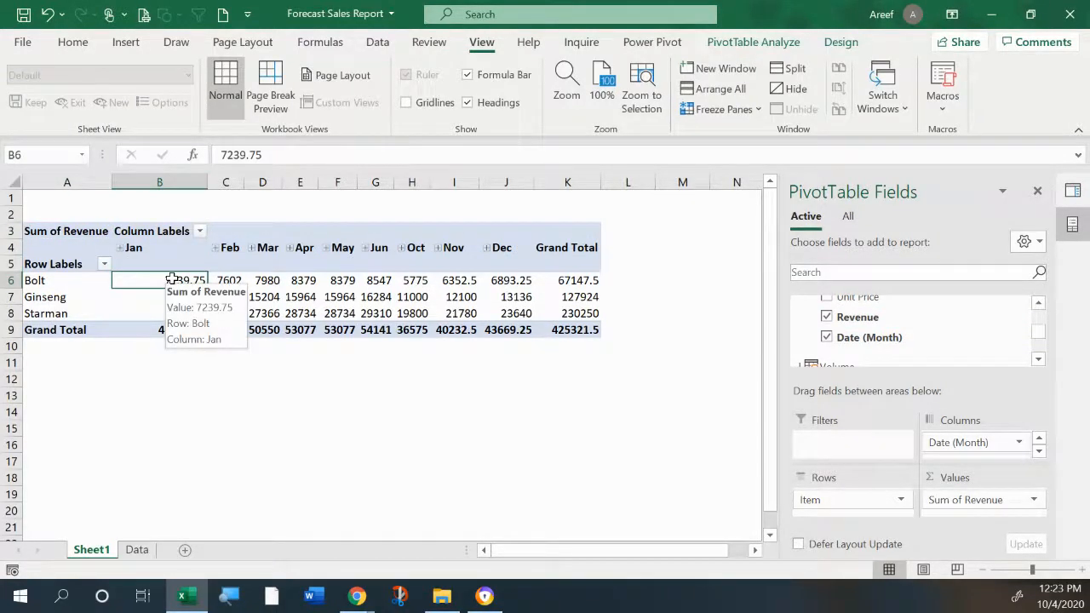
pyautogui.rightClick(171, 279)
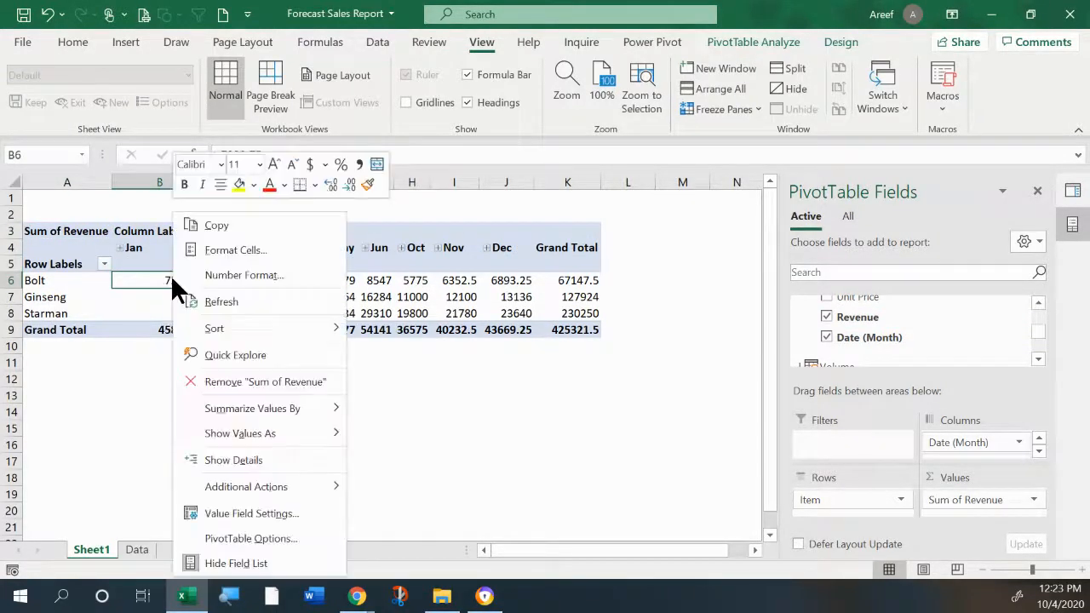
pyautogui.click(225, 274)
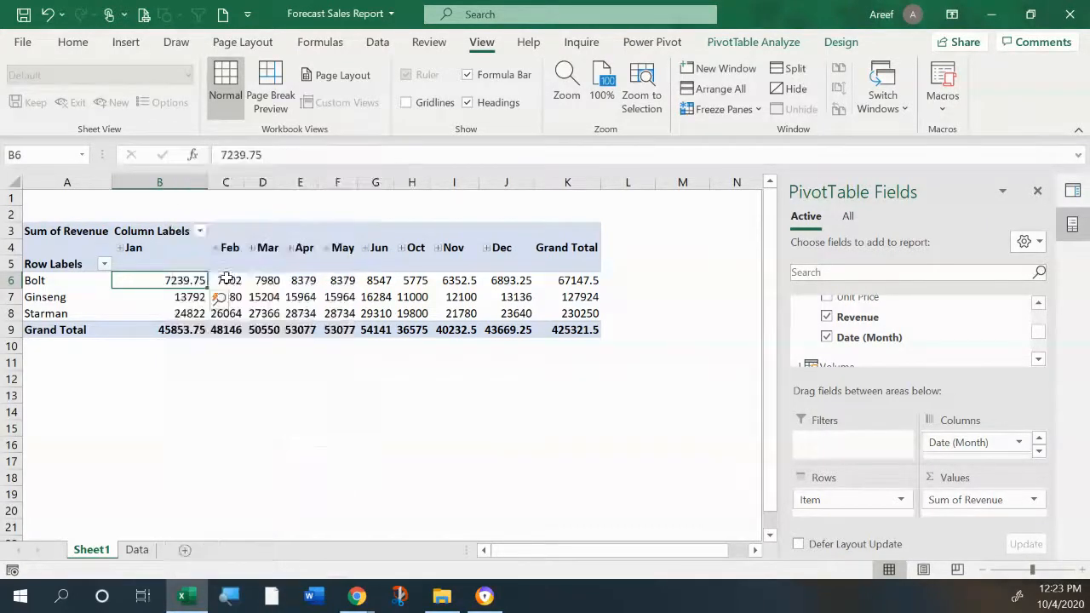
pyautogui.click(37, 142)
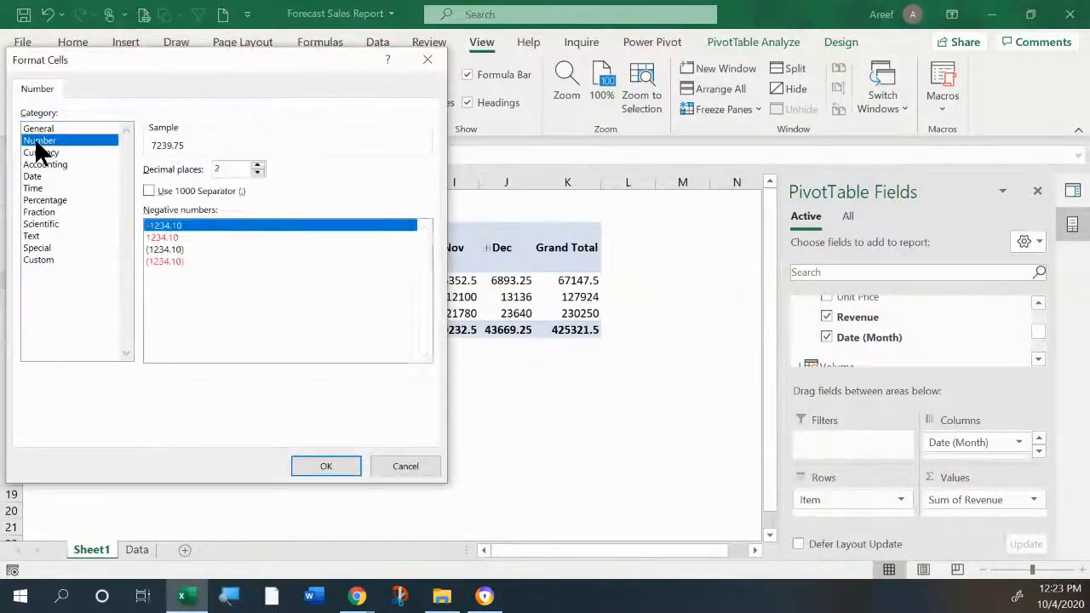
pyautogui.moveTo(151, 60); pyautogui.dragTo(511, 100)
pyautogui.click(625, 208)
pyautogui.click(625, 209)
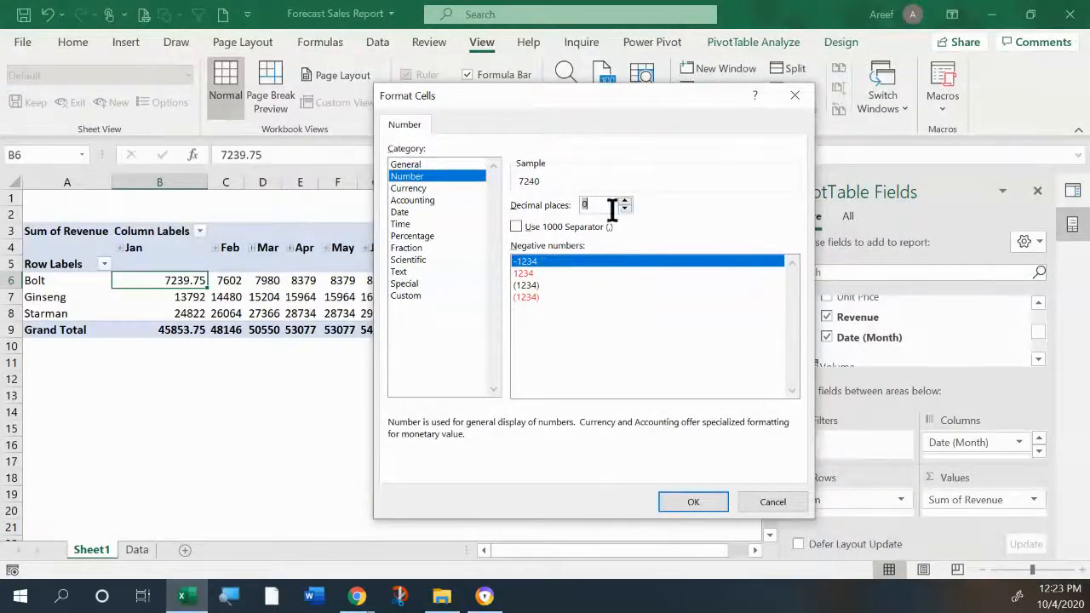
pyautogui.click(517, 227)
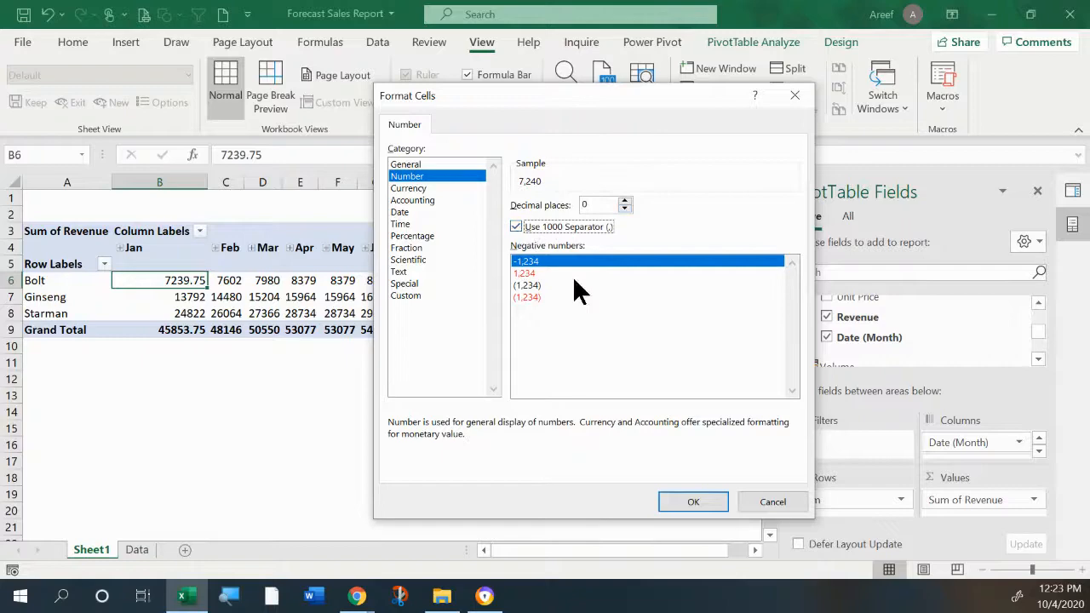
pyautogui.click(685, 498)
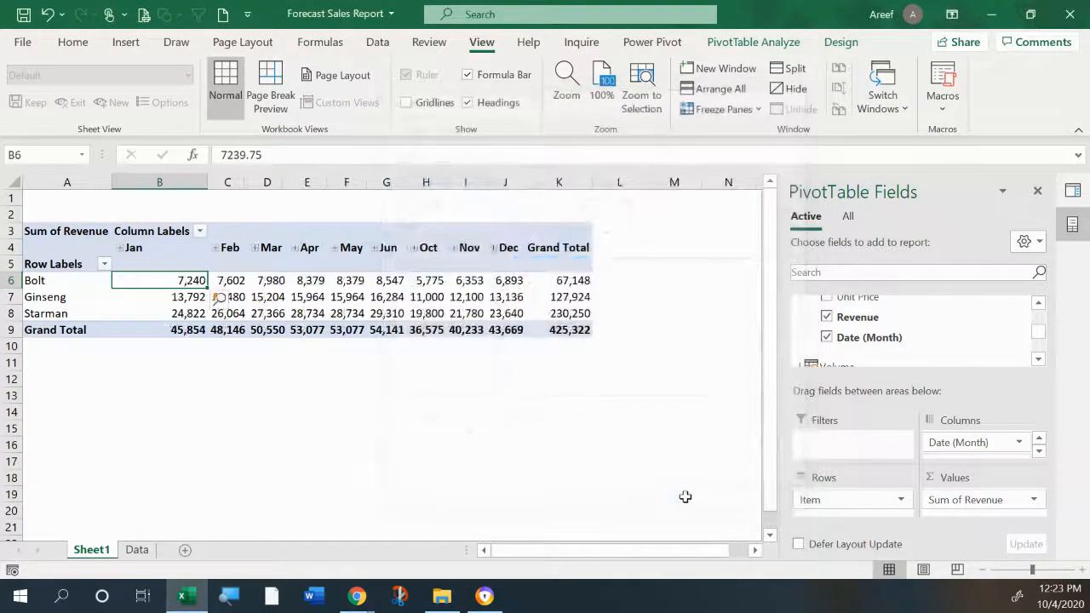
# Narrow column B so the Jan column is closer in width to the other month columns
pyautogui.click(266, 295)
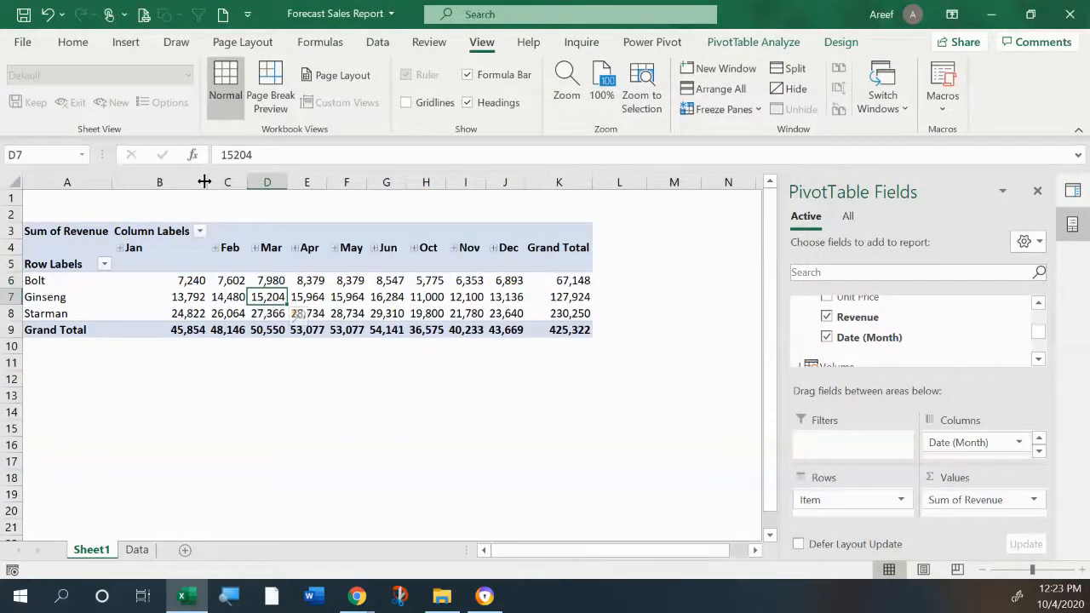
pyautogui.moveTo(204, 181); pyautogui.dragTo(163, 181)
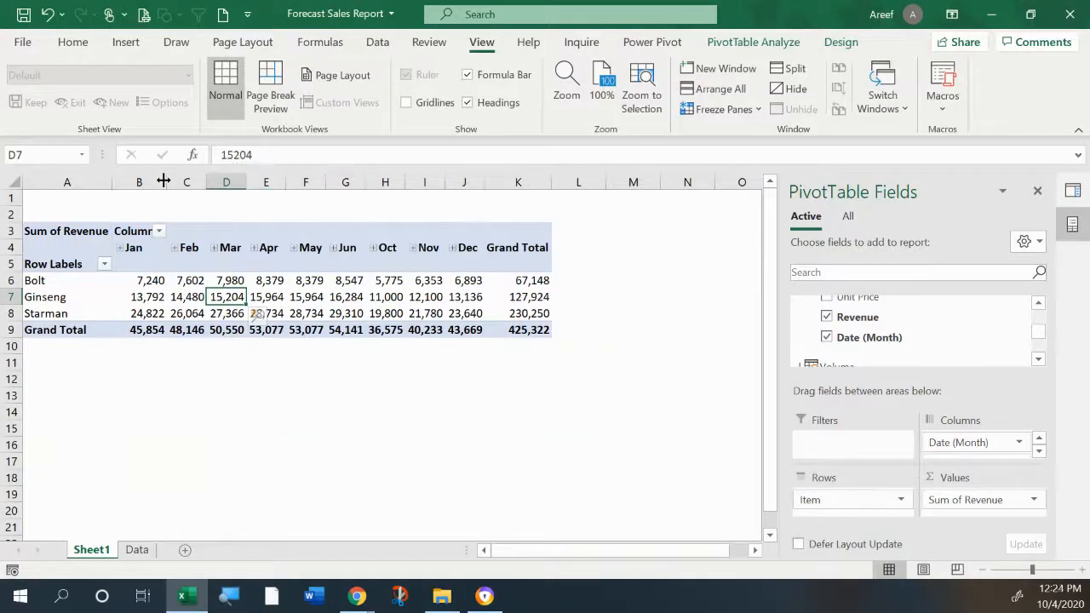
pyautogui.click(175, 294)
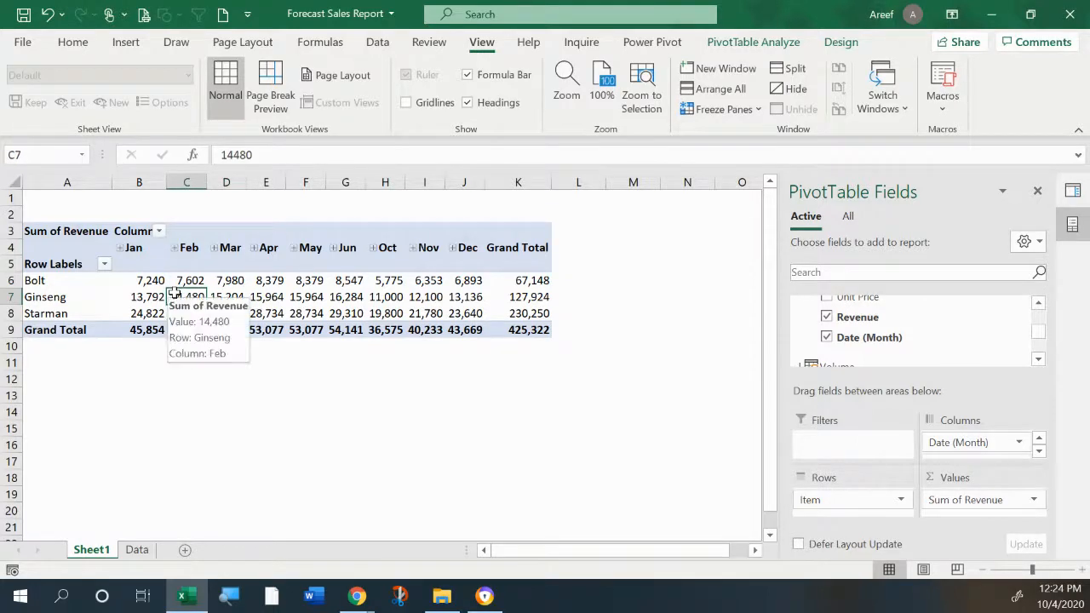